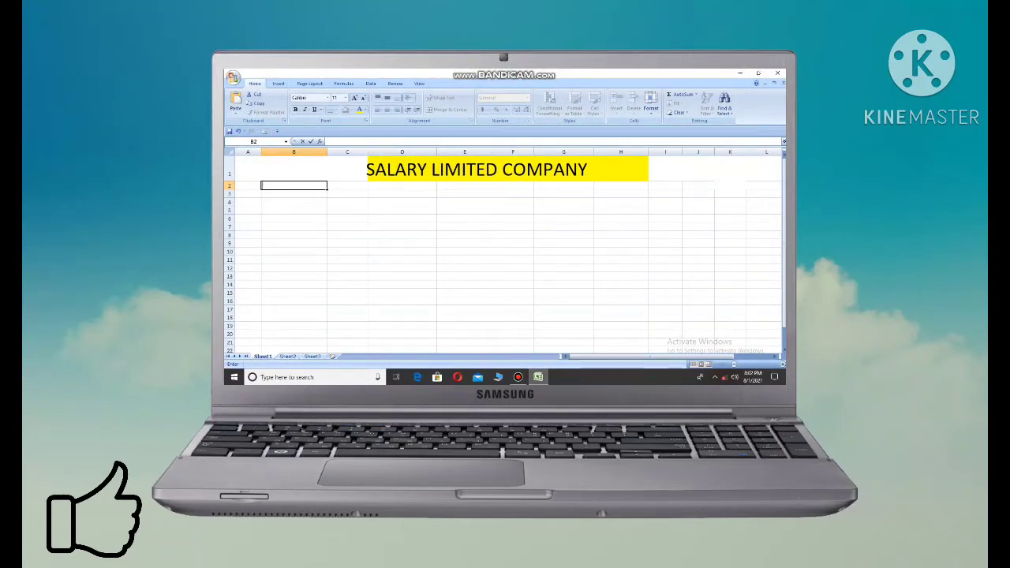
Step: Enter the S.N and NAME headers in A2 and B2, correcting typos
{"action": "left_click", "coordinate": [248, 185]}
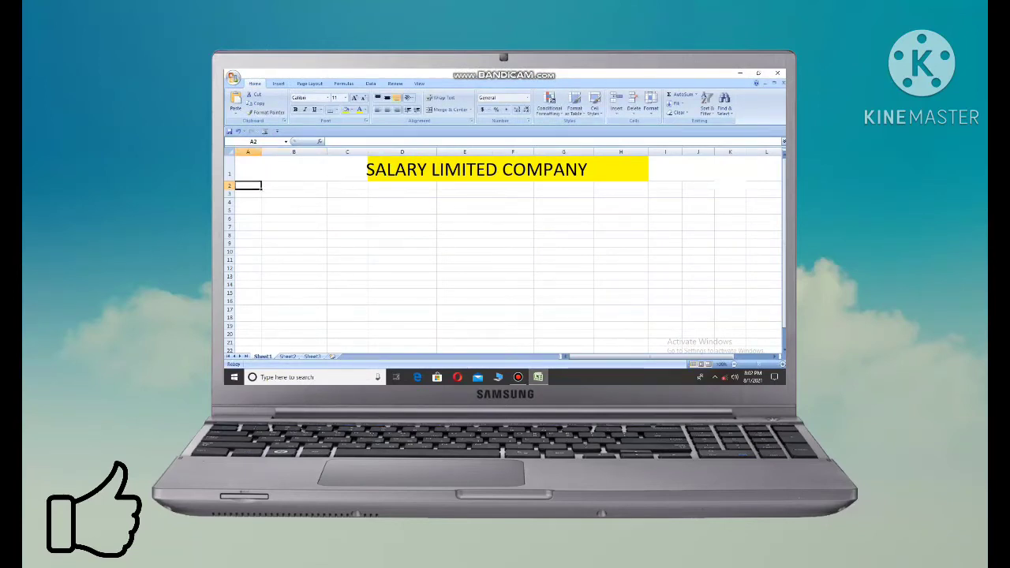
{"action": "type", "text": "S."}
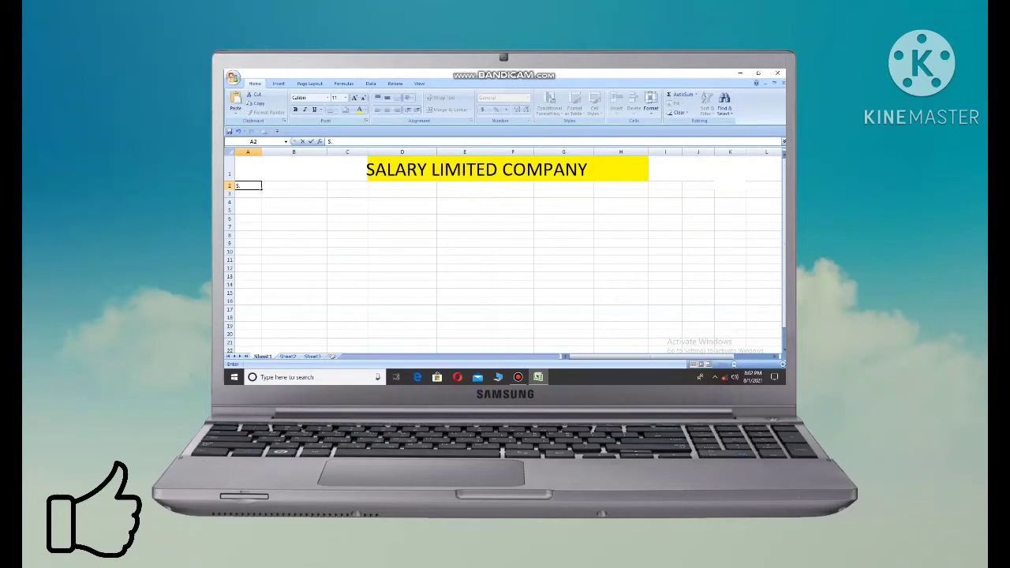
{"action": "type", "text": "N"}
{"action": "left_click", "coordinate": [229, 185]}
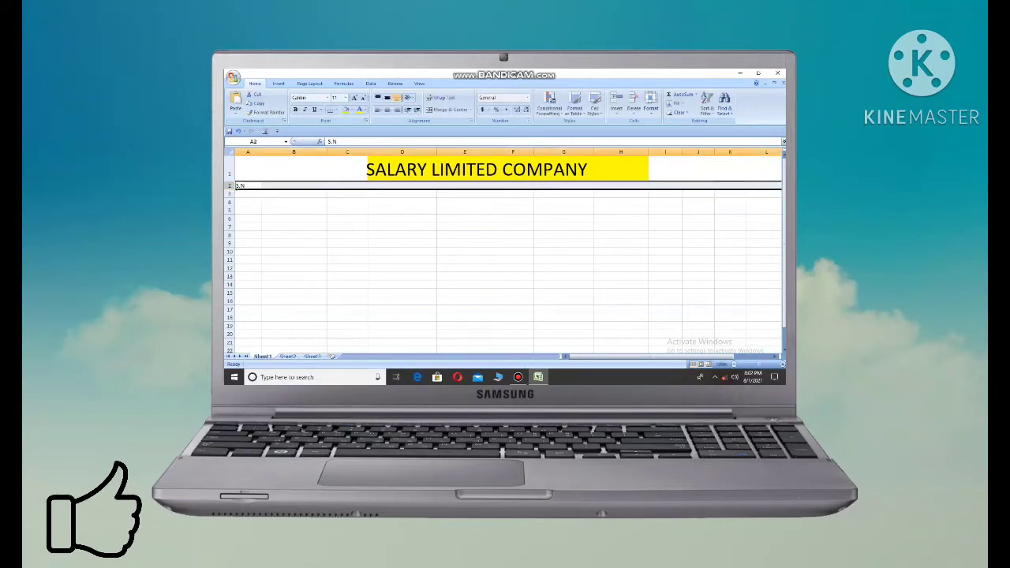
{"action": "left_click", "coordinate": [248, 185]}
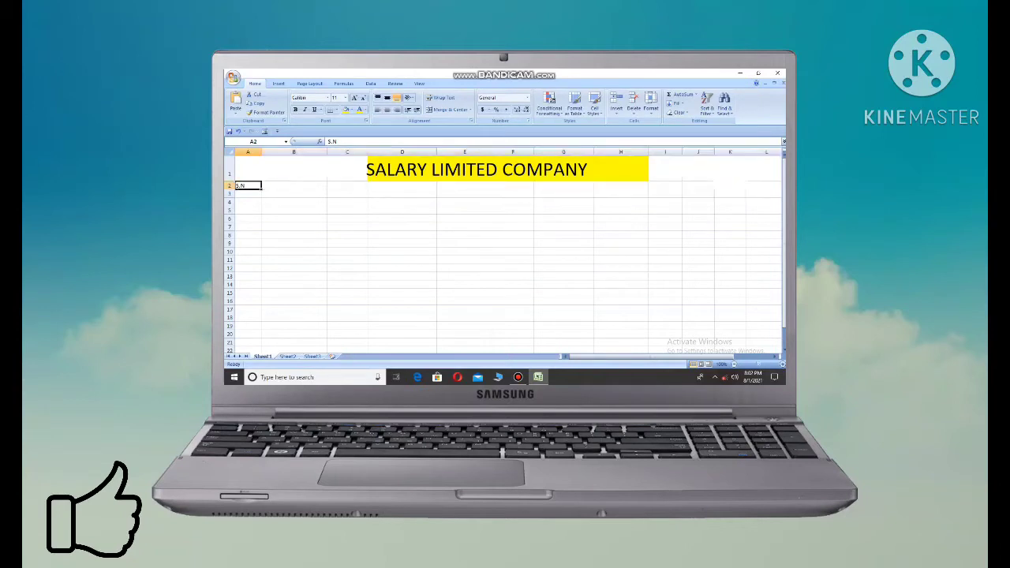
{"action": "key", "text": "BackSpace"}
{"action": "type", "text": "S"}
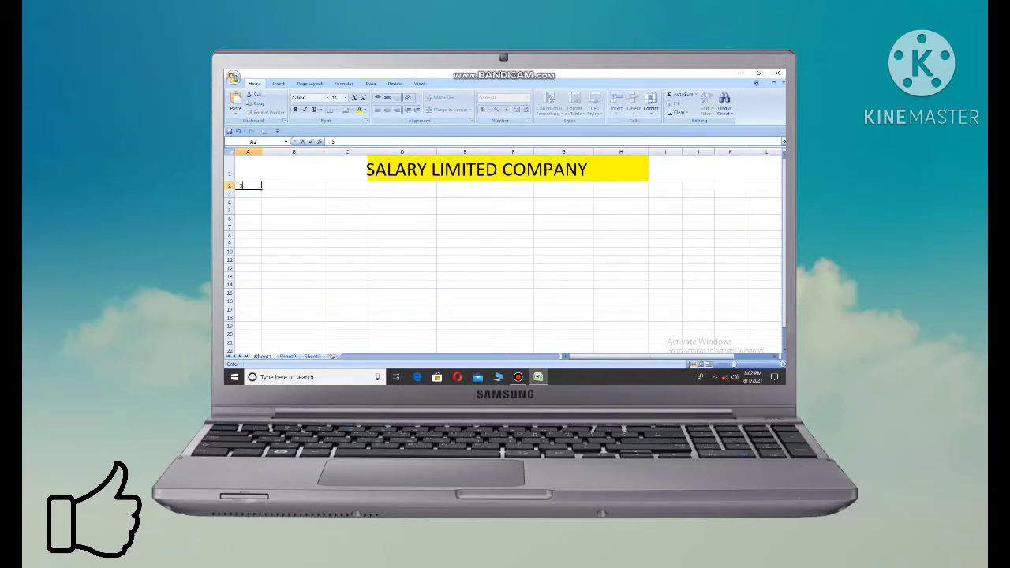
{"action": "type", "text": ".N"}
{"action": "left_click", "coordinate": [293, 185]}
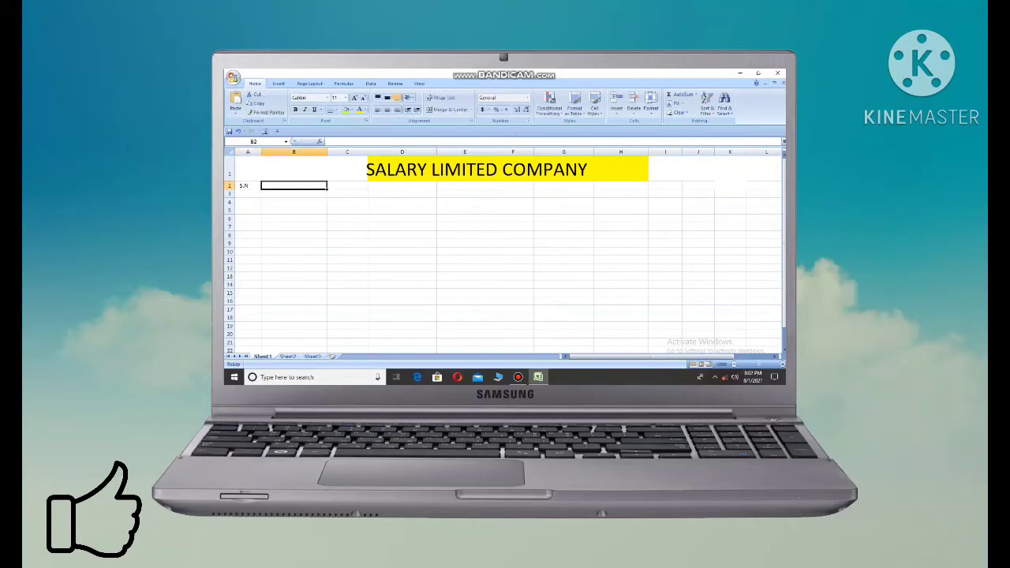
{"action": "type", "text": "NAME"}
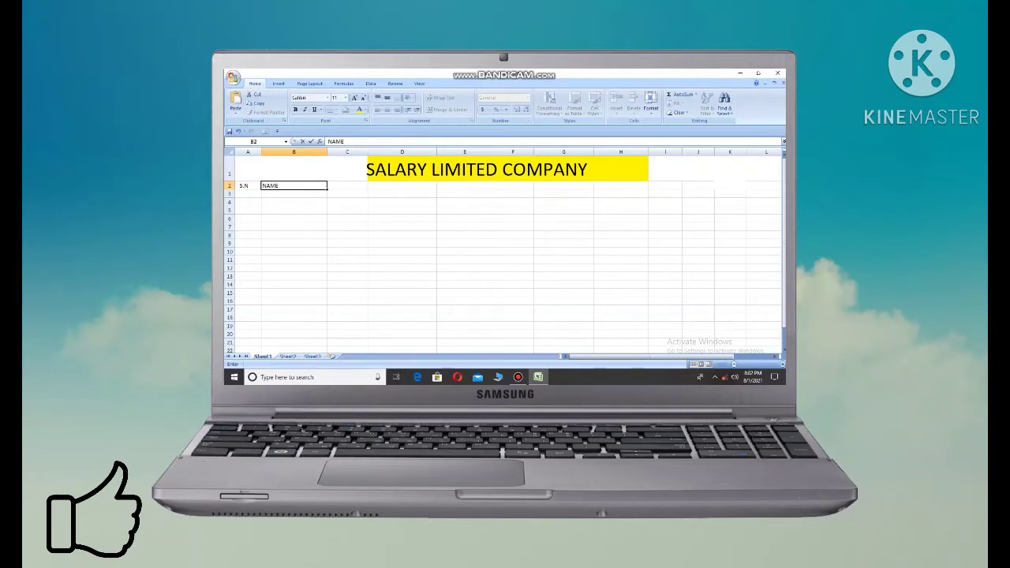
{"action": "key", "text": "BackSpace"}
{"action": "key", "text": "BackSpace"}
{"action": "key", "text": "BackSpace"}
{"action": "type", "text": "M"}
Step: Add the SALARY, WORKING DAY and WORKING DAY AMMOUNT headers in C2 through E2
{"action": "left_click", "coordinate": [347, 185]}
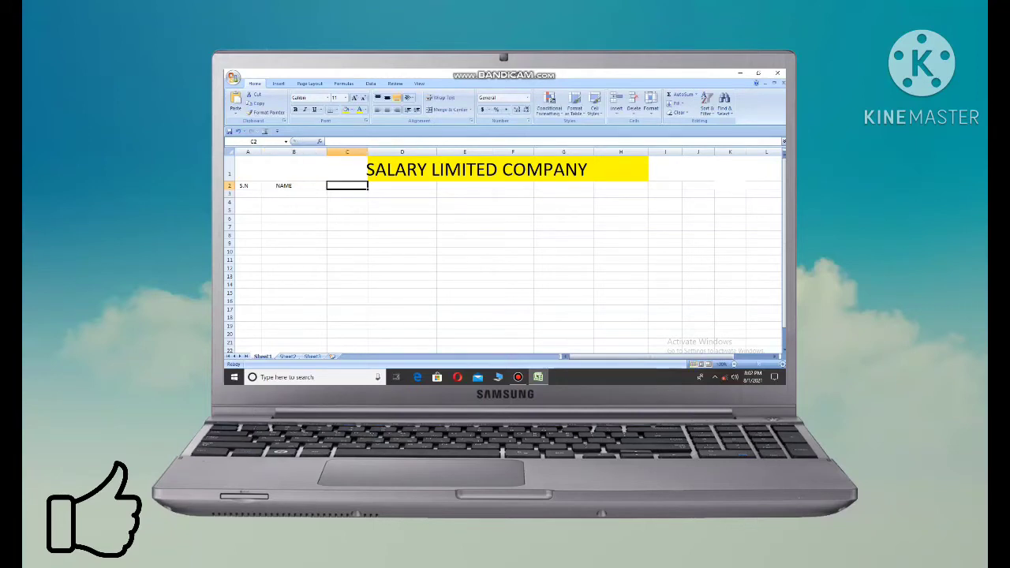
{"action": "type", "text": "SAL"}
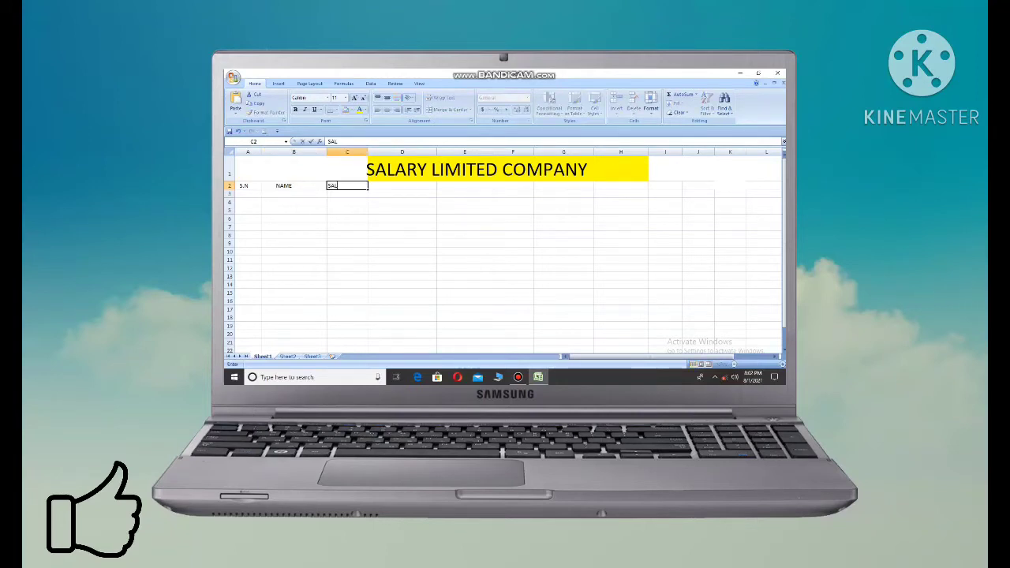
{"action": "type", "text": "ARY"}
{"action": "left_click", "coordinate": [402, 185]}
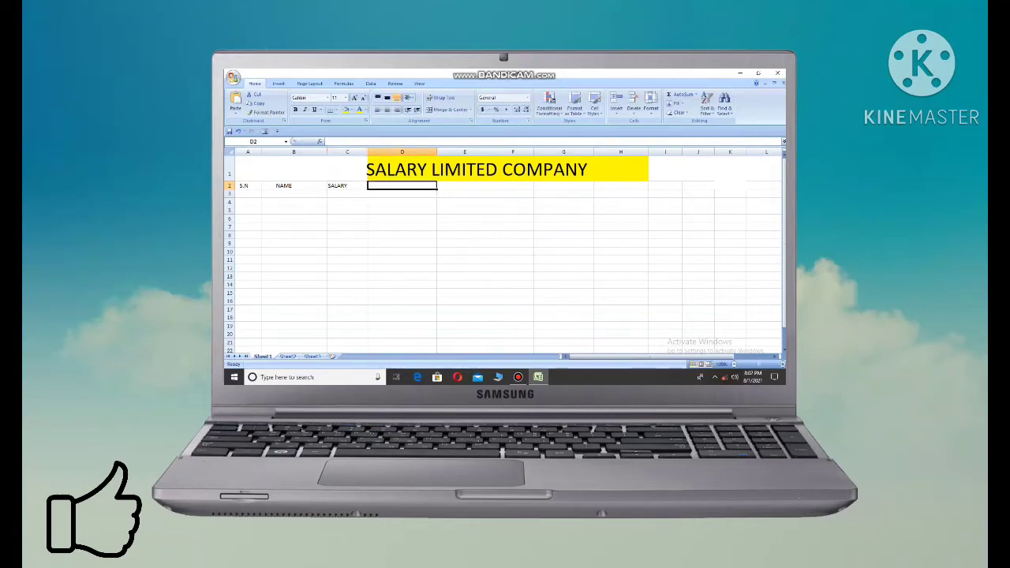
{"action": "type", "text": "WO"}
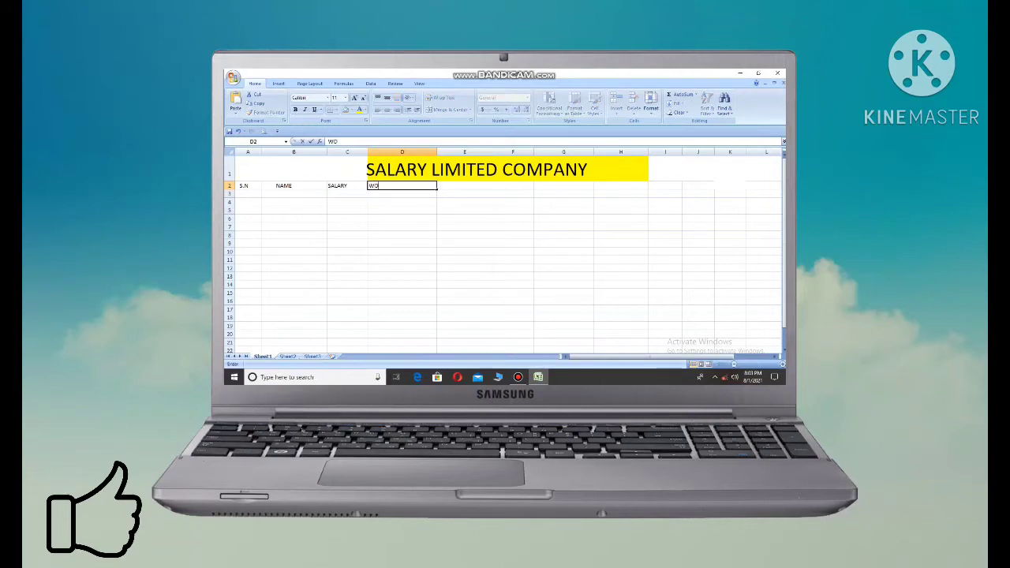
{"action": "type", "text": "RKIN"}
{"action": "type", "text": "G DA"}
{"action": "type", "text": "Y"}
{"action": "left_click", "coordinate": [464, 185]}
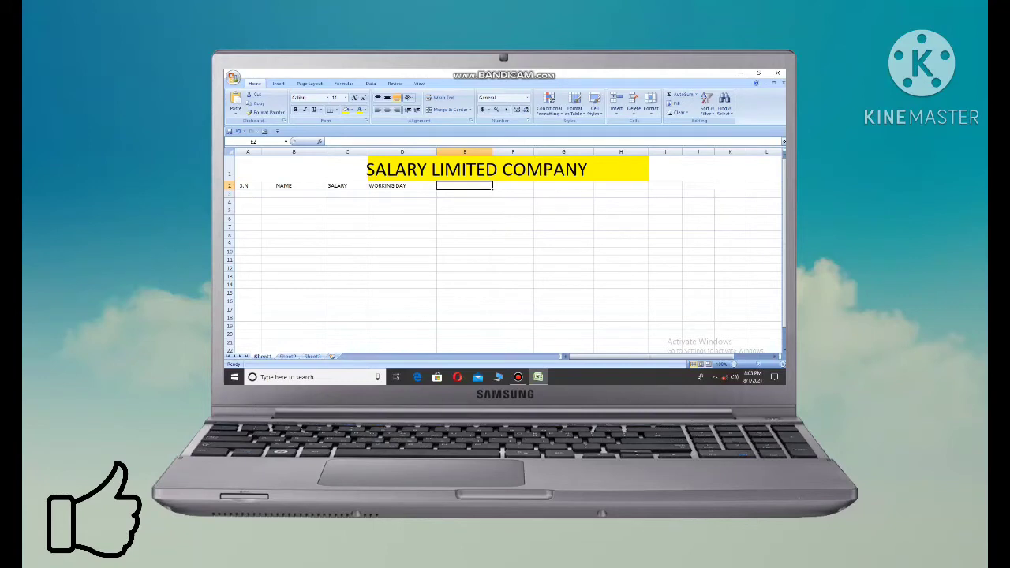
{"action": "type", "text": "WO"}
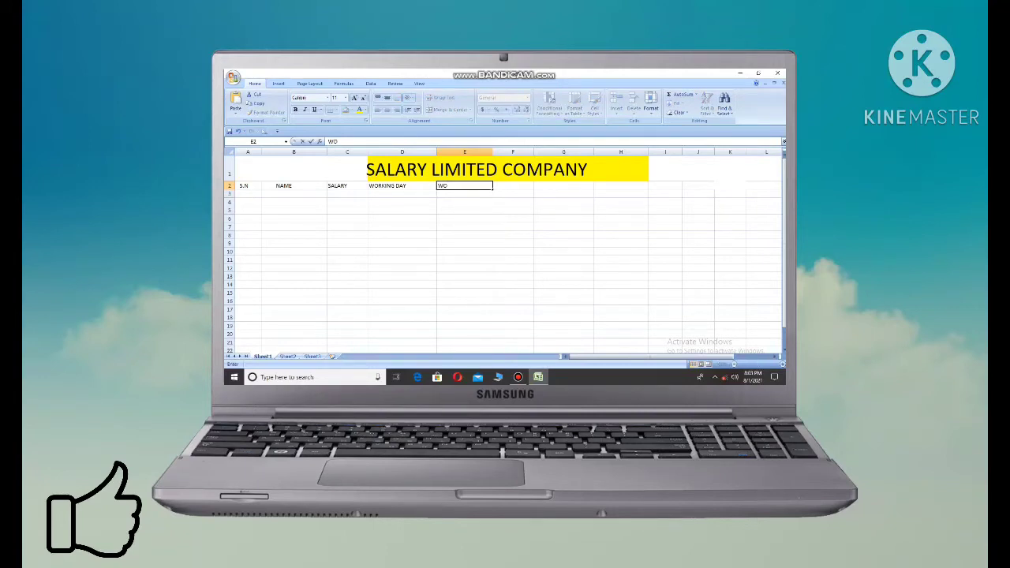
{"action": "type", "text": "RKING"}
{"action": "type", "text": " DA"}
{"action": "type", "text": "Y AMMO"}
{"action": "type", "text": "UNT"}
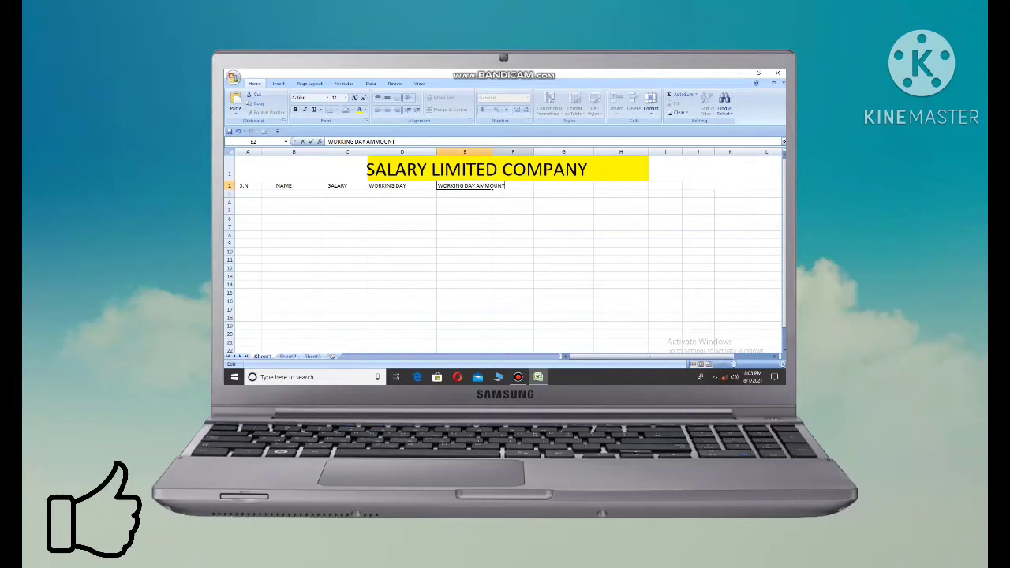
Step: Widen column E and add the OVER TIME header in F2
{"action": "left_click", "coordinate": [464, 152]}
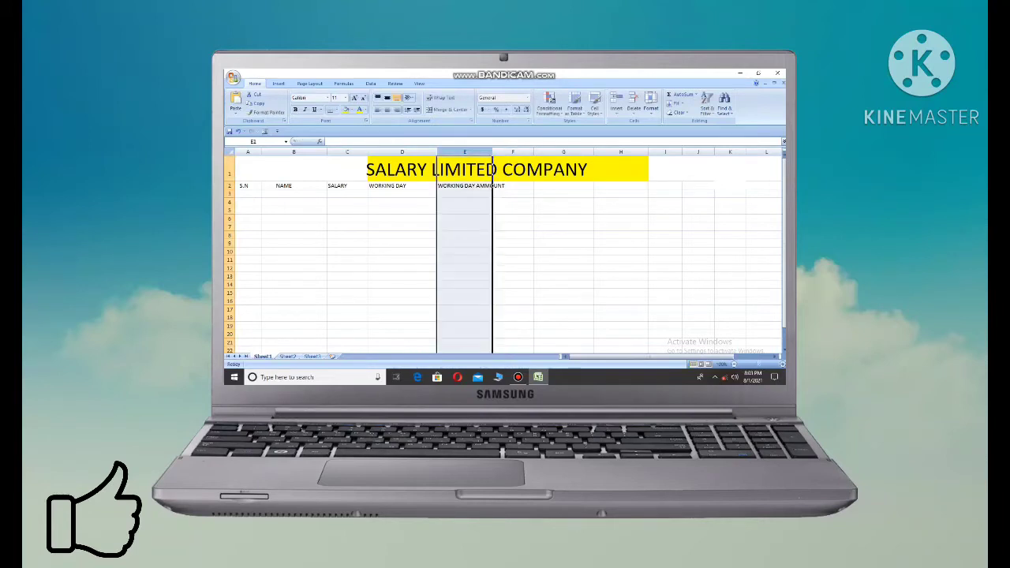
{"action": "left_click_drag", "start_coordinate": [493, 151], "coordinate": [505, 152]}
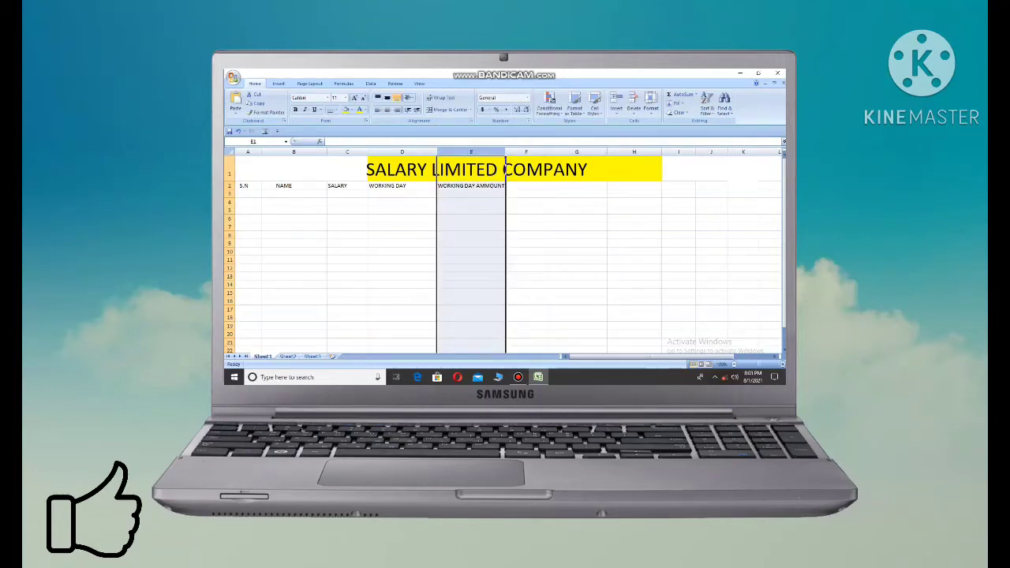
{"action": "left_click", "coordinate": [526, 185]}
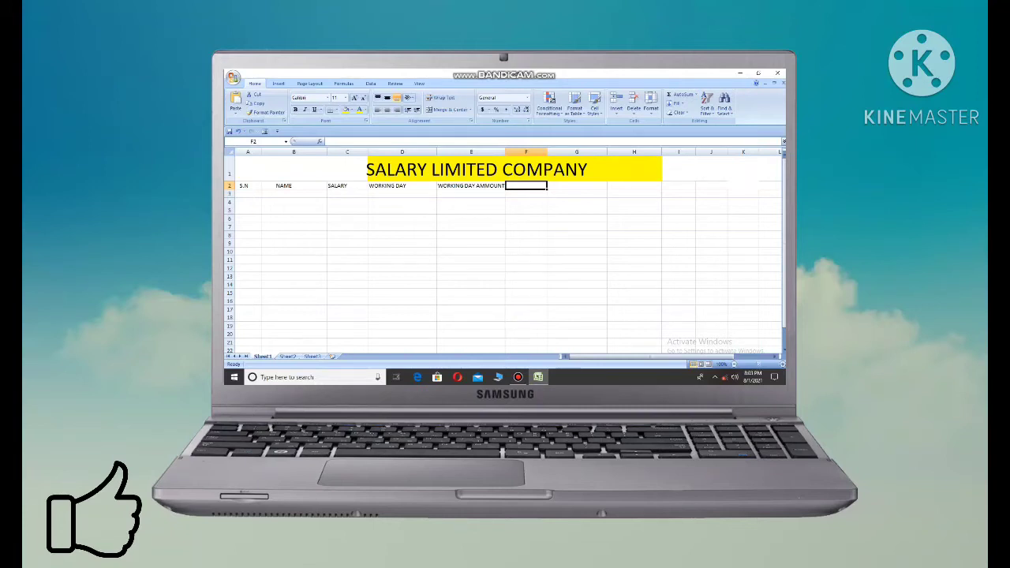
{"action": "type", "text": "OVER"}
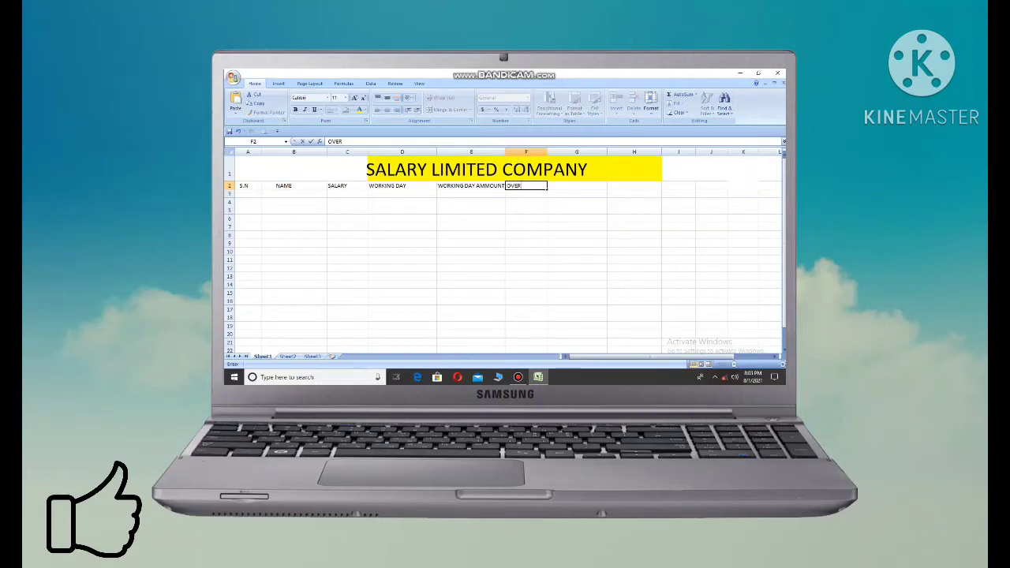
{"action": "type", "text": " TIME"}
Step: Add the OVER TIME DAY and OVER TIME AMMOUNT headers in G2 and H2
{"action": "left_click", "coordinate": [576, 185]}
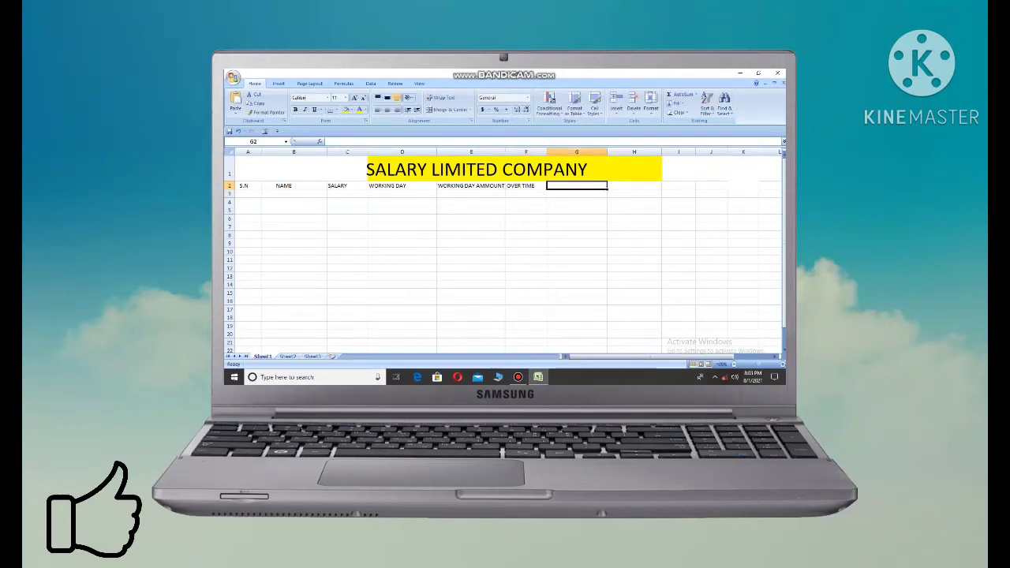
{"action": "key", "text": "F2"}
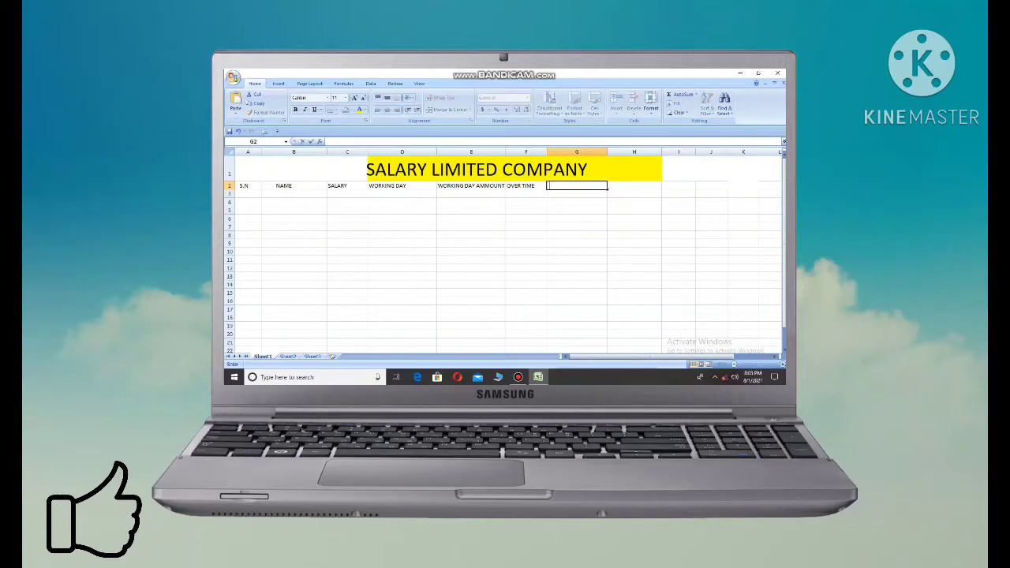
{"action": "type", "text": "OVER "}
{"action": "type", "text": "TIME D"}
{"action": "type", "text": "AY"}
{"action": "left_click", "coordinate": [634, 186]}
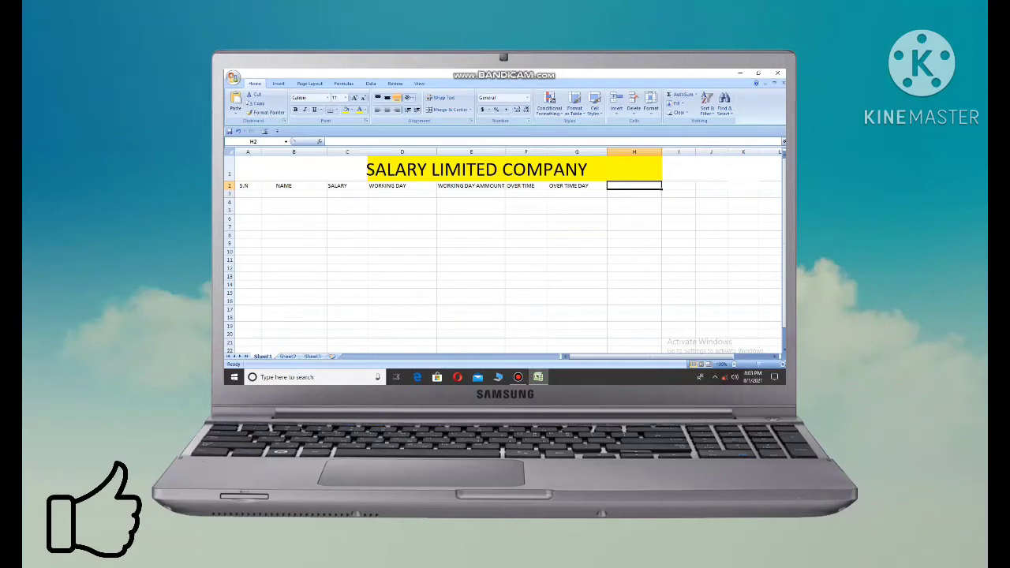
{"action": "type", "text": "O"}
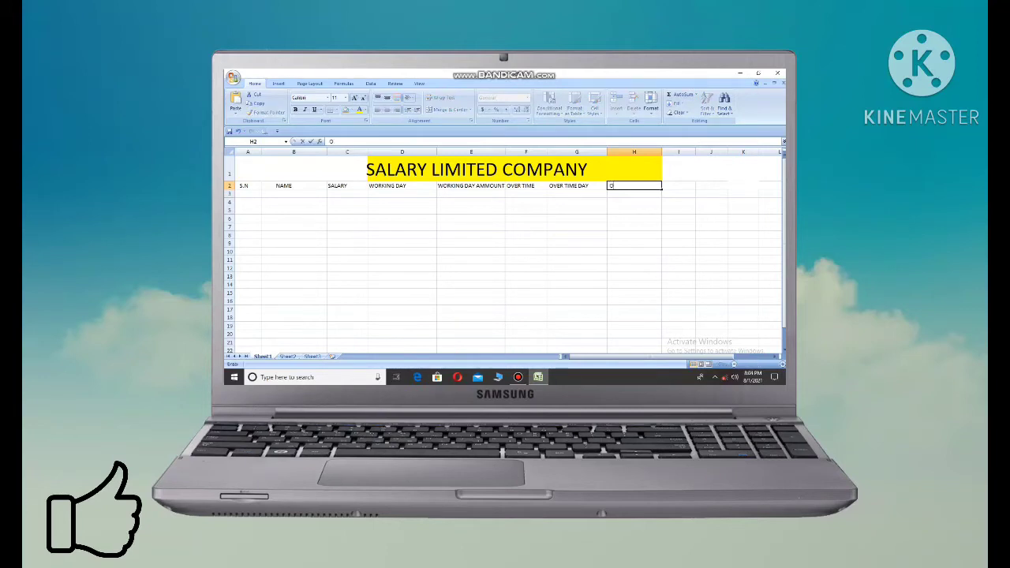
{"action": "type", "text": "VER T"}
{"action": "type", "text": "IME AM"}
{"action": "type", "text": "MOUNT"}
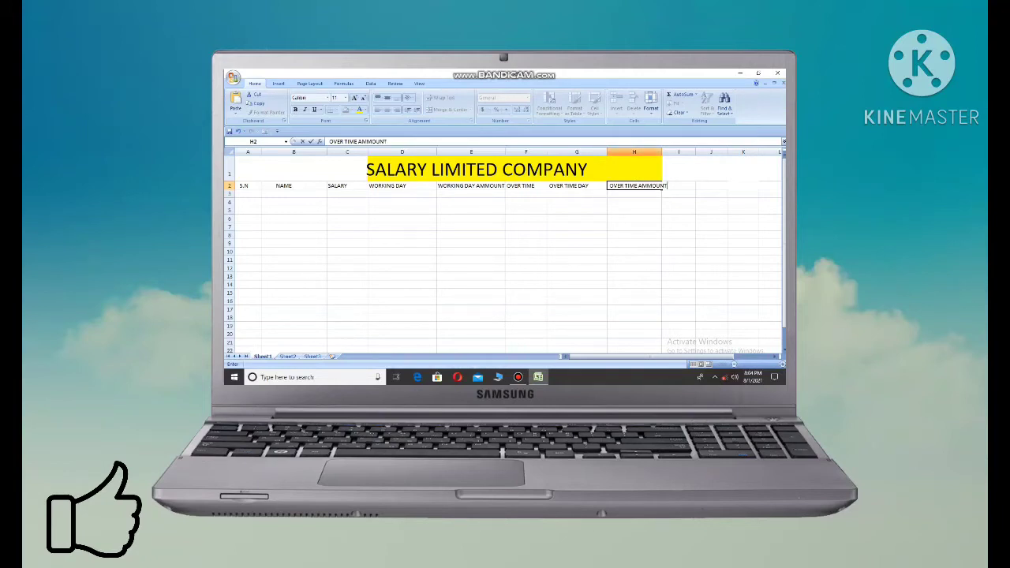
Step: Widen column H so OVER TIME AMMOUNT fits
{"action": "left_click", "coordinate": [634, 151]}
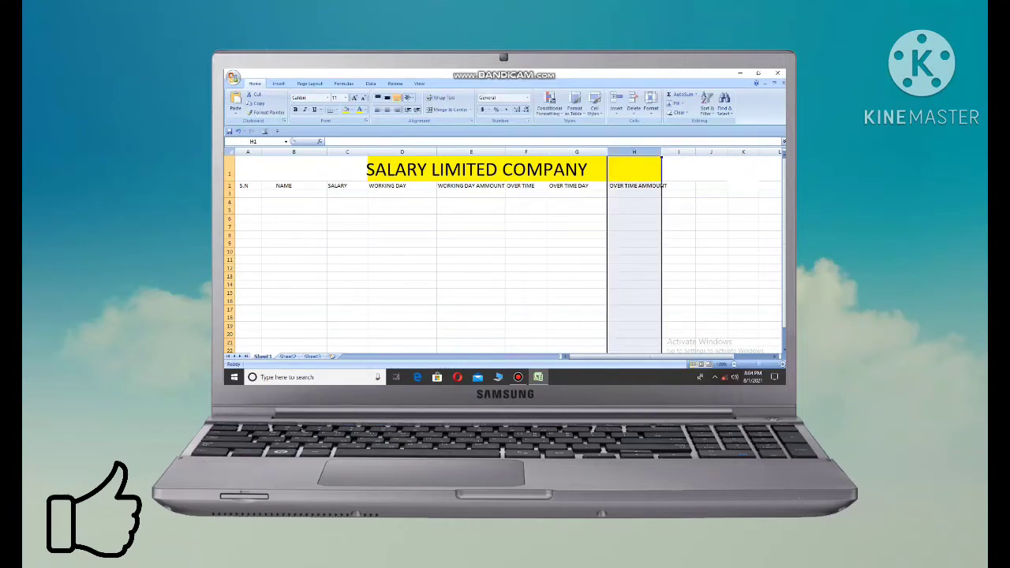
{"action": "left_click_drag", "start_coordinate": [661, 158], "coordinate": [661, 158]}
{"action": "left_click_drag", "start_coordinate": [662, 152], "coordinate": [667, 151]}
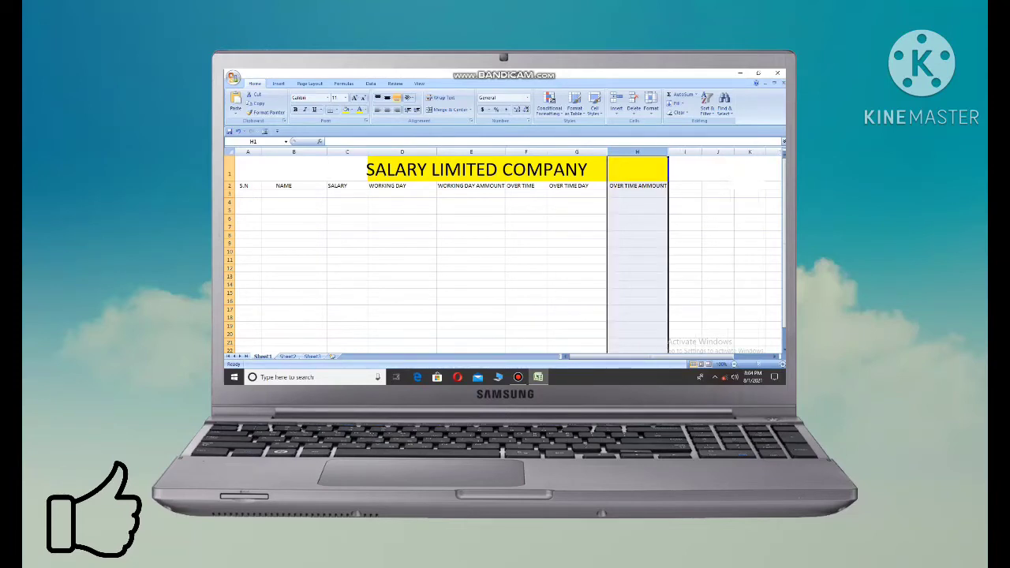
Step: Add the TOTAL AMMOUNT header in I2 and widen column I to fit it
{"action": "left_click", "coordinate": [685, 185]}
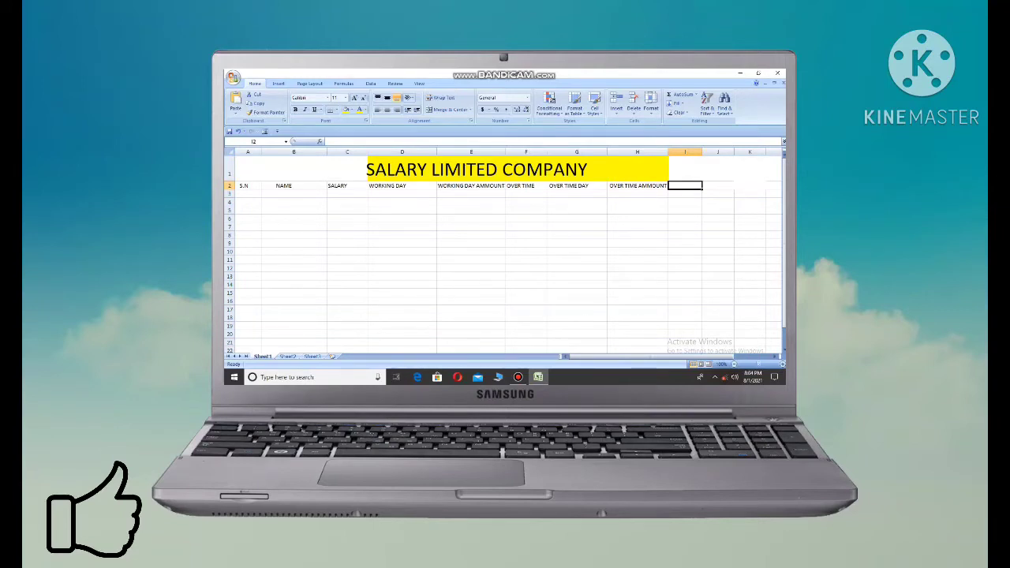
{"action": "type", "text": "TAL"}
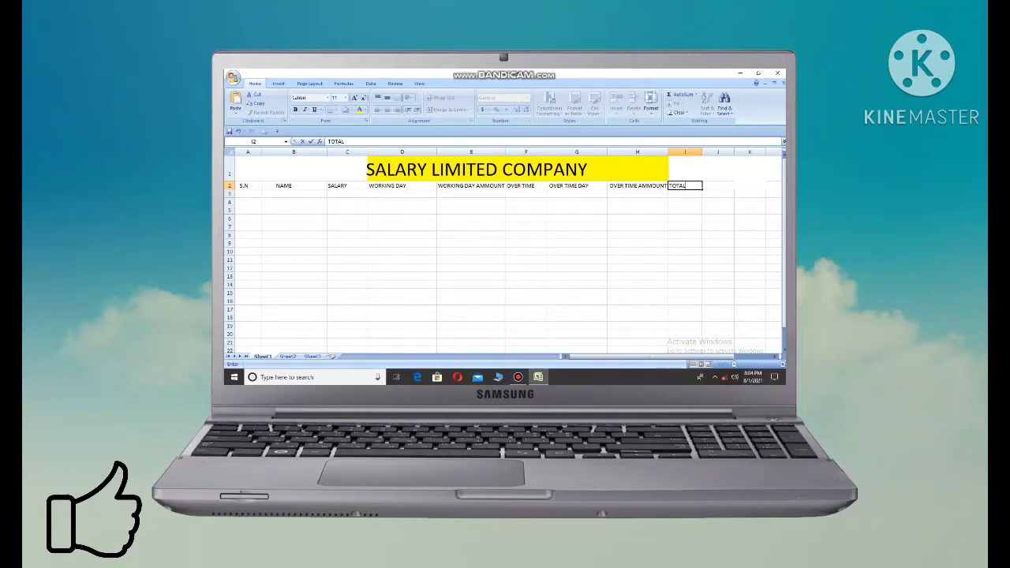
{"action": "type", "text": " AMMOU"}
{"action": "type", "text": "NT"}
{"action": "left_click", "coordinate": [685, 152]}
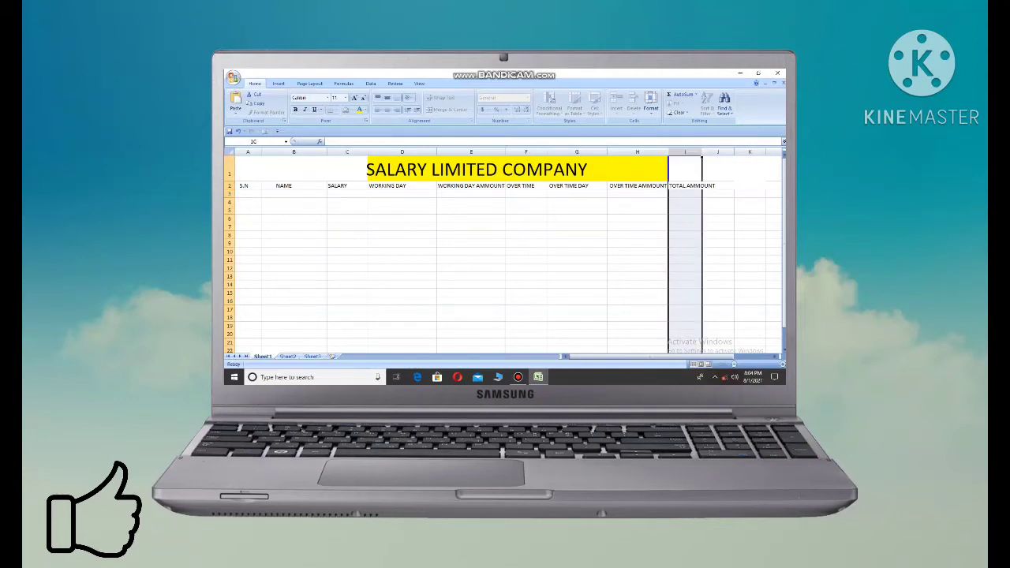
{"action": "left_click", "coordinate": [685, 169]}
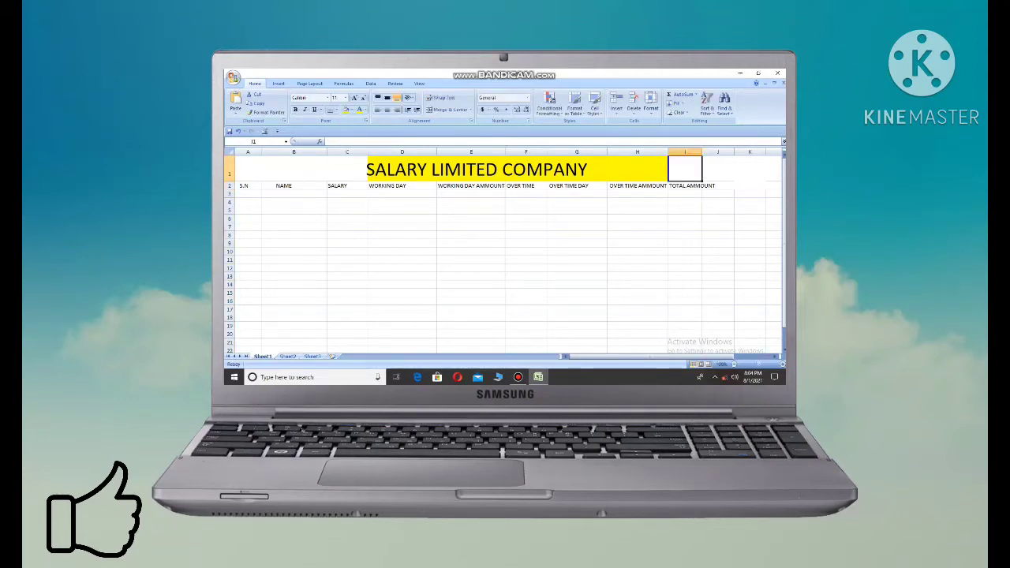
{"action": "left_click_drag", "start_coordinate": [685, 169], "coordinate": [719, 185]}
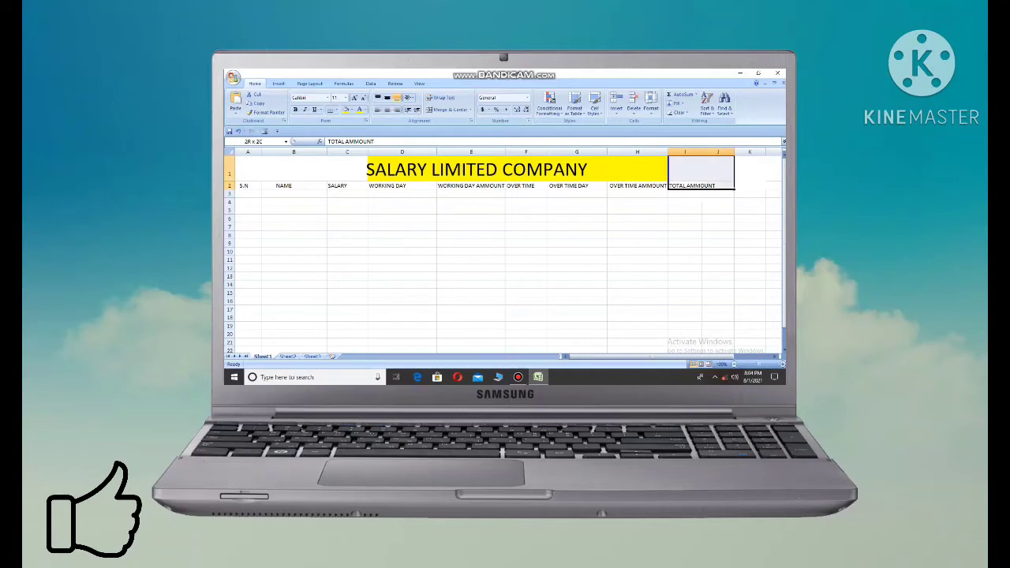
{"action": "left_click", "coordinate": [685, 151]}
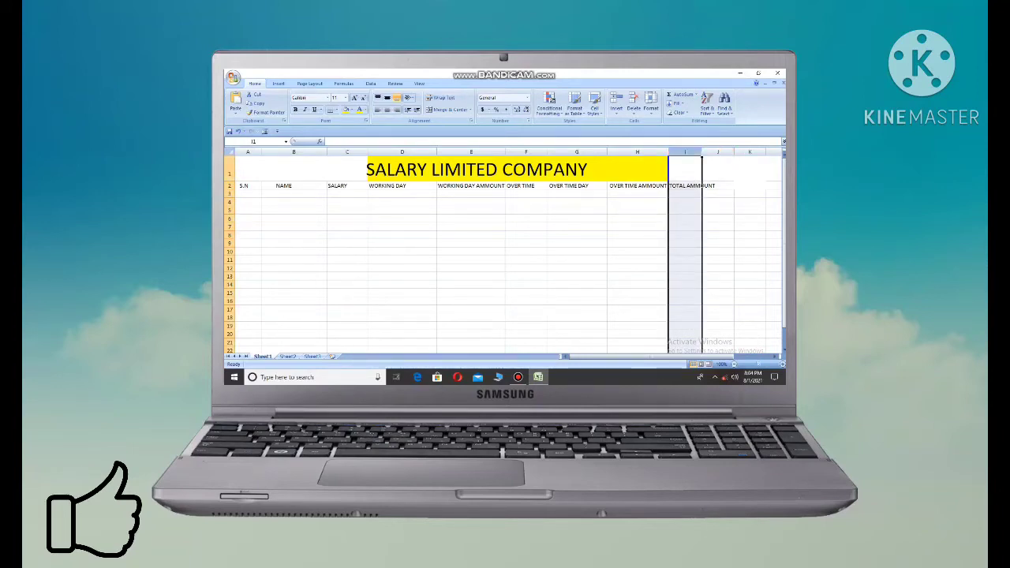
{"action": "left_click_drag", "start_coordinate": [702, 151], "coordinate": [715, 152]}
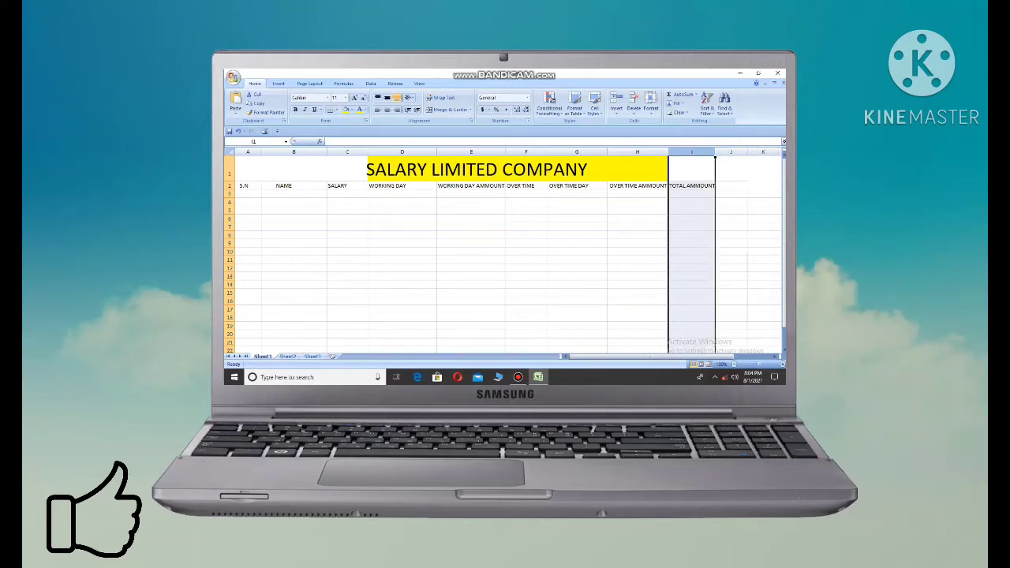
Step: Add the E.S.I 1% and FUND 9% headers in J2 and K2
{"action": "left_click", "coordinate": [731, 186]}
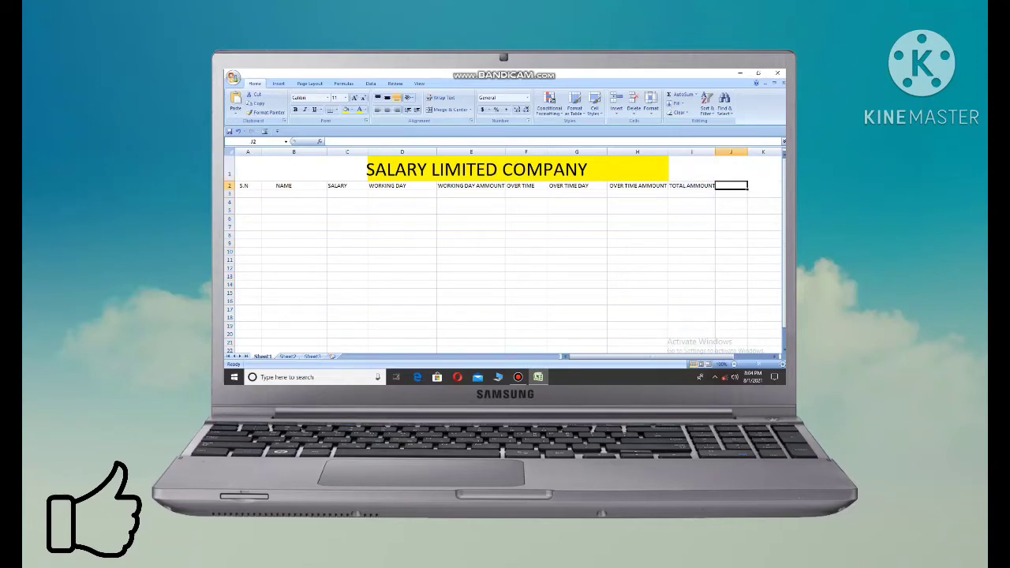
{"action": "type", "text": "E"}
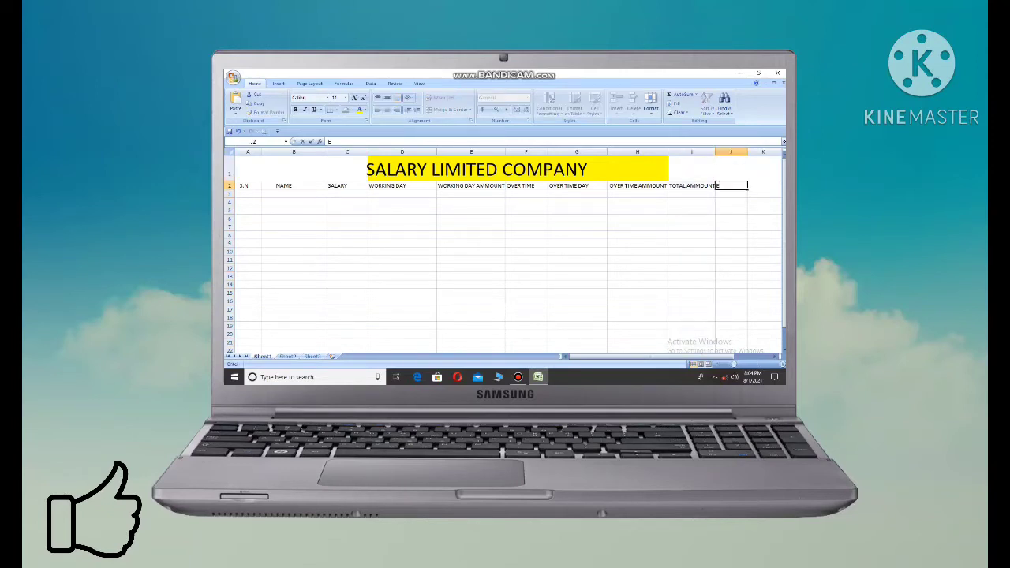
{"action": "type", "text": "S.I 1"}
{"action": "type", "text": "%"}
{"action": "left_click", "coordinate": [763, 185]}
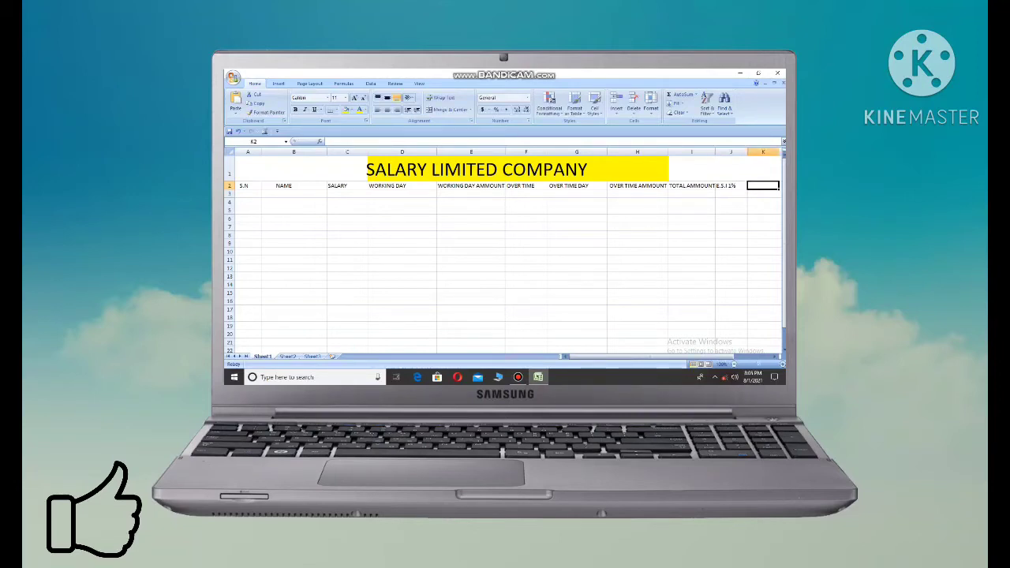
{"action": "type", "text": "FU"}
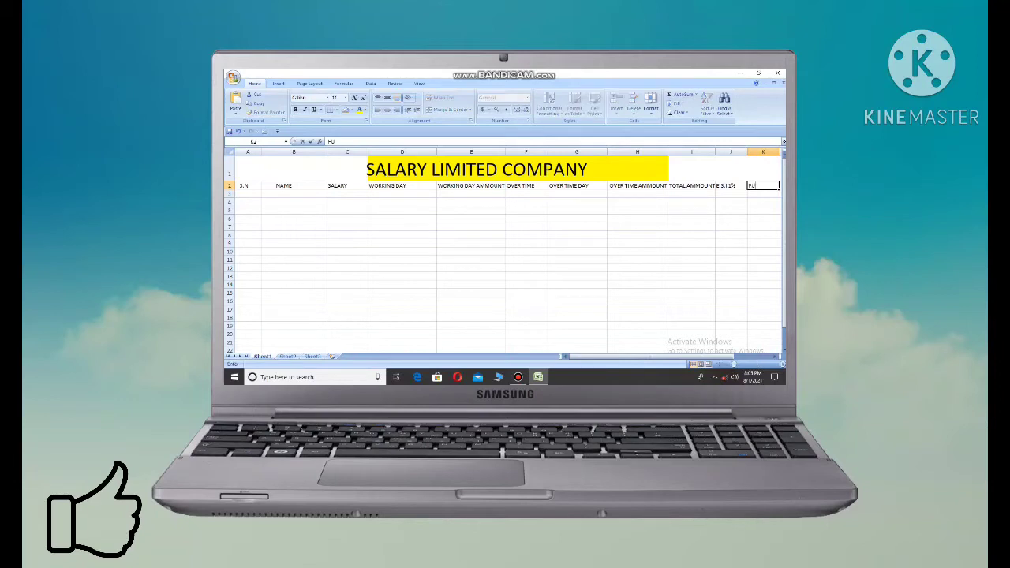
{"action": "type", "text": "ND"}
{"action": "type", "text": " 9"}
{"action": "type", "text": "%"}
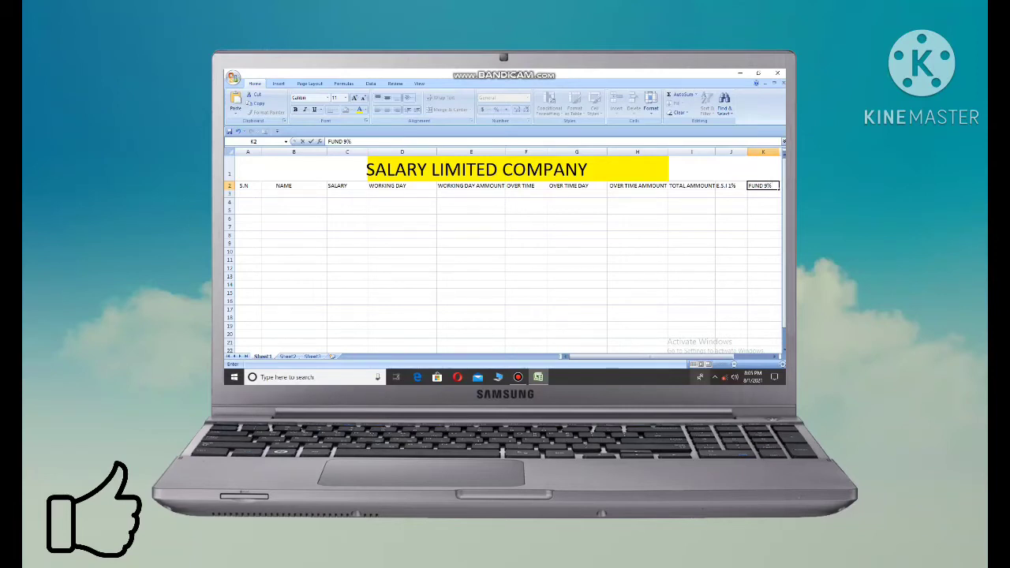
Step: Add the GRASS TOTAL header in L2 to finish the header row
{"action": "scroll", "coordinate": [505, 253], "scroll_direction": "right", "scroll_amount": 1}
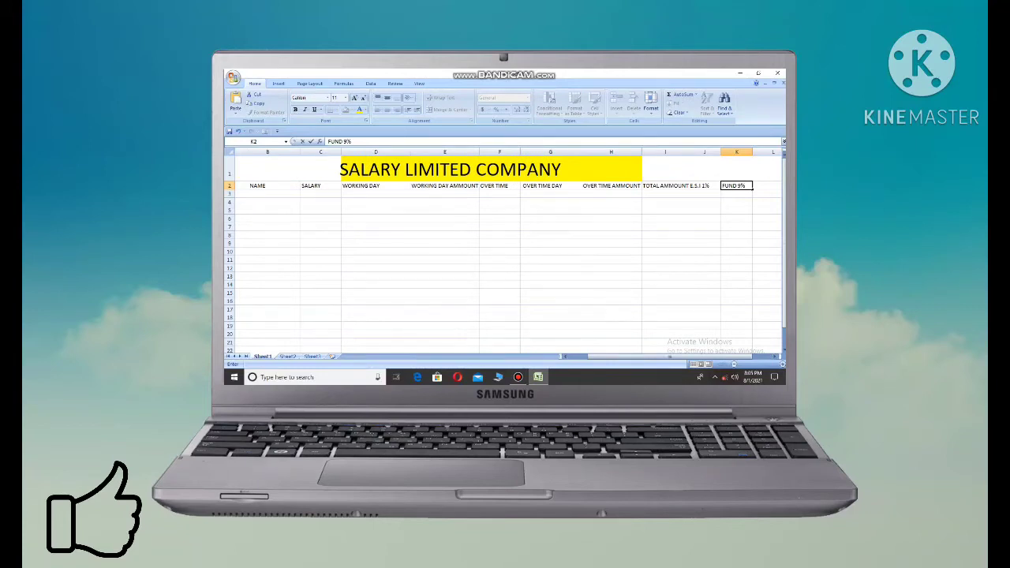
{"action": "key", "text": "Tab"}
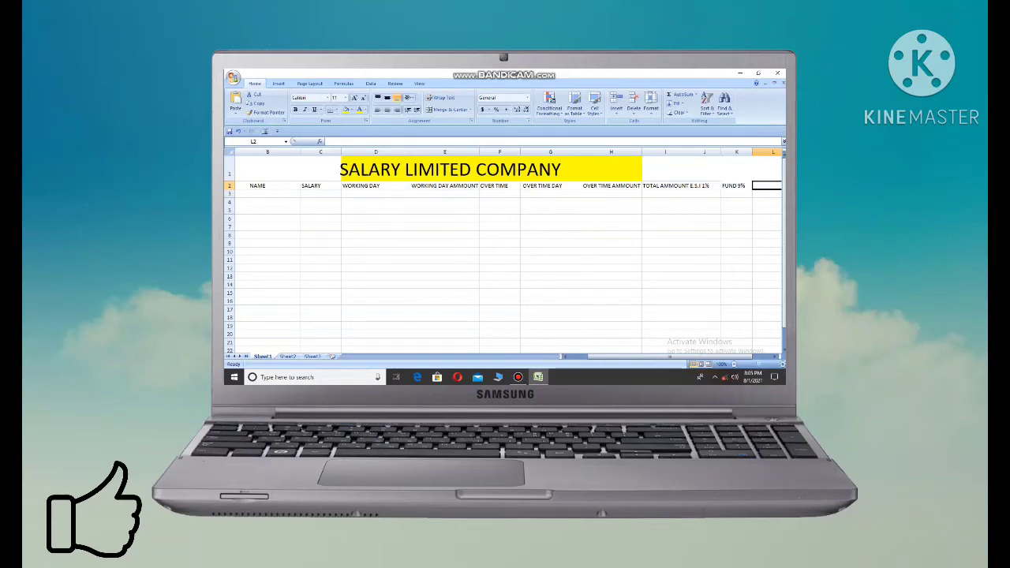
{"action": "type", "text": "GRASS"}
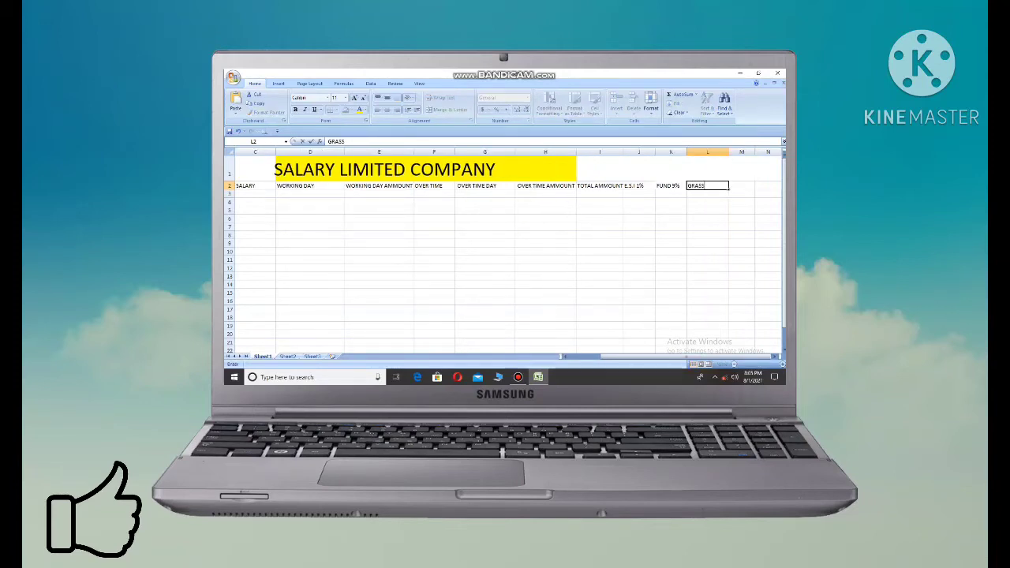
{"action": "type", "text": " T"}
{"action": "type", "text": "OTAL"}
{"action": "scroll", "coordinate": [505, 253], "scroll_direction": "left", "scroll_amount": 2}
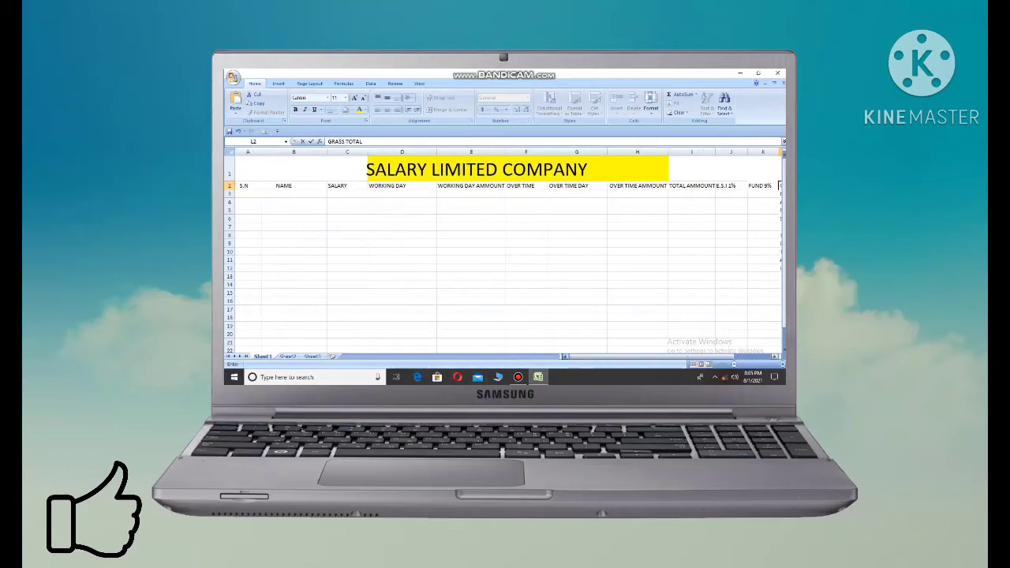
{"action": "key", "text": "Return"}
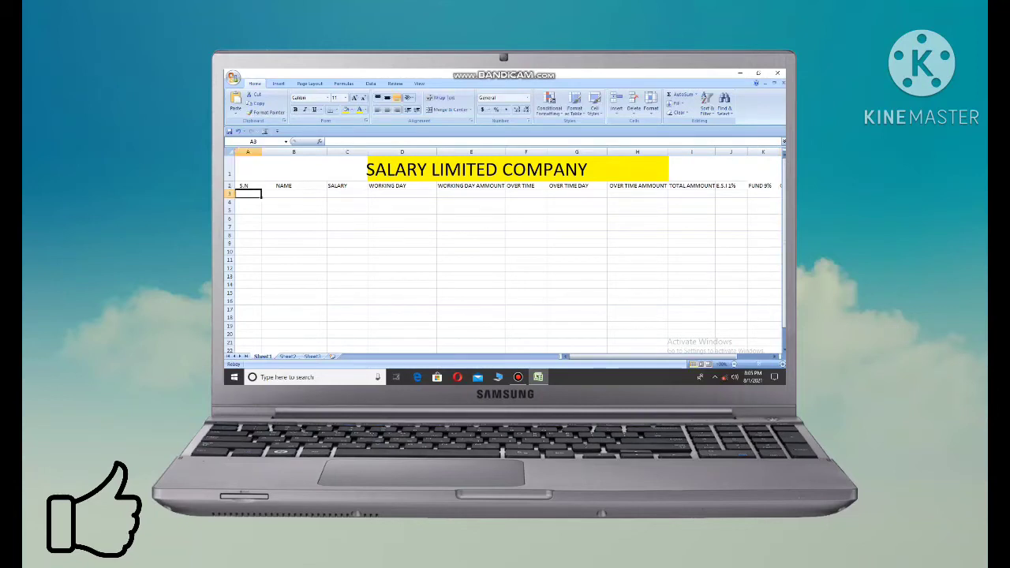
Step: Navigate back to cell A3 to begin the employee rows
{"action": "type", "text": "1"}
{"action": "key", "text": "Right"}
{"action": "key", "text": "Right"}
{"action": "key", "text": "Right"}
{"action": "key", "text": "Right"}
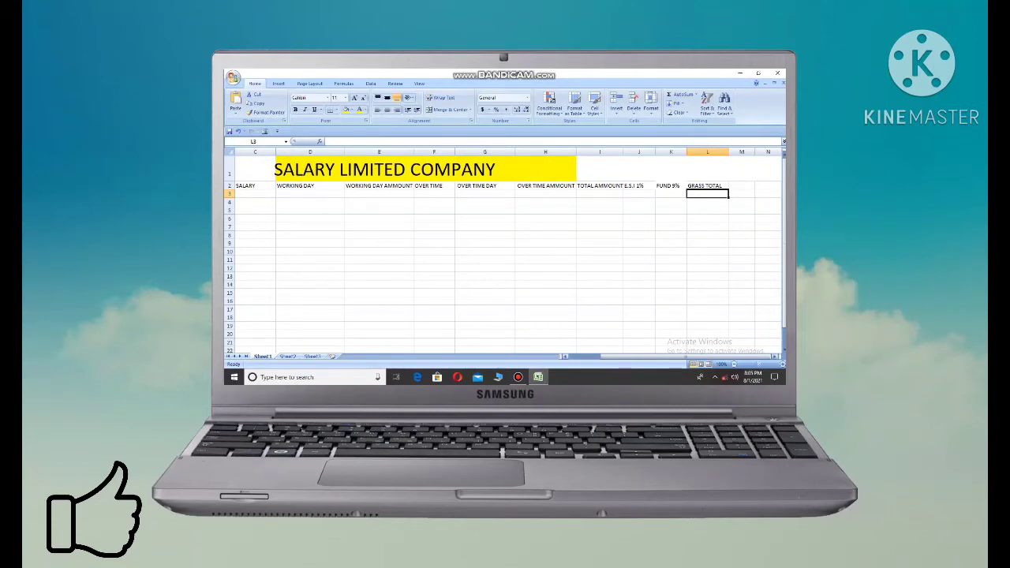
{"action": "scroll", "coordinate": [510, 252], "scroll_direction": "left", "scroll_amount": 2}
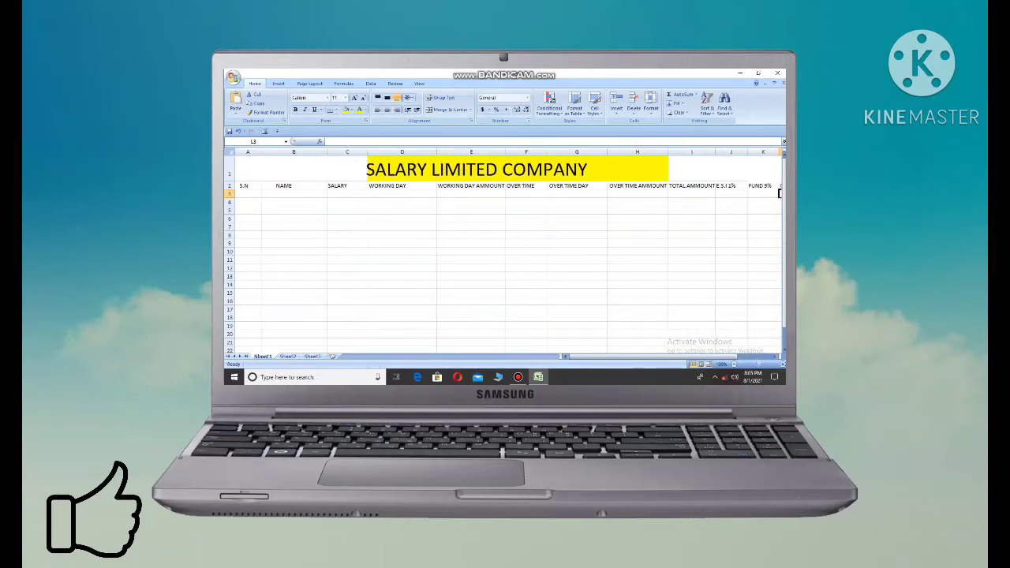
{"action": "key", "text": "Home"}
{"action": "key", "text": "End"}
{"action": "key", "text": "End"}
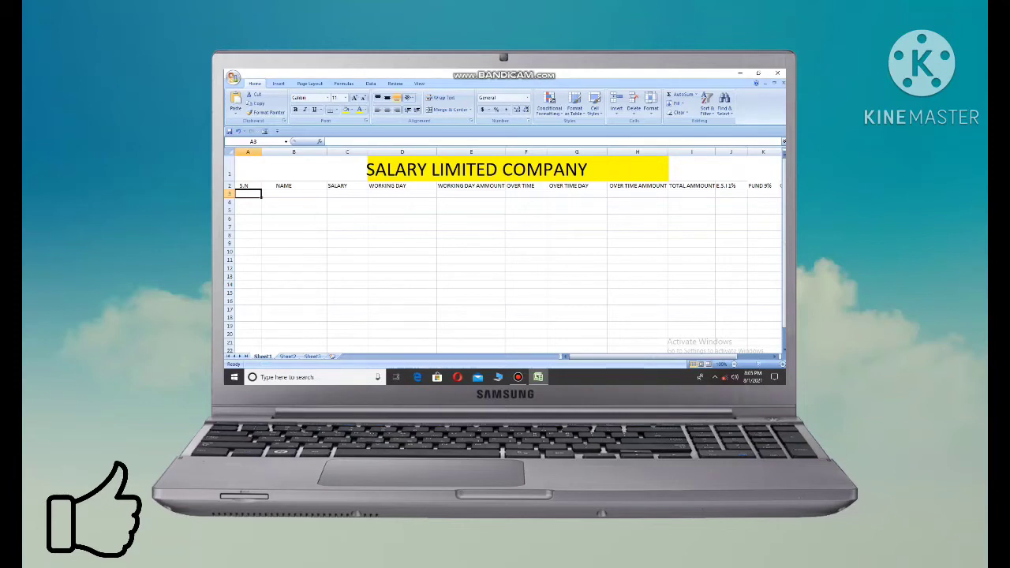
{"action": "left_click", "coordinate": [248, 202]}
{"action": "double_click", "coordinate": [248, 194]}
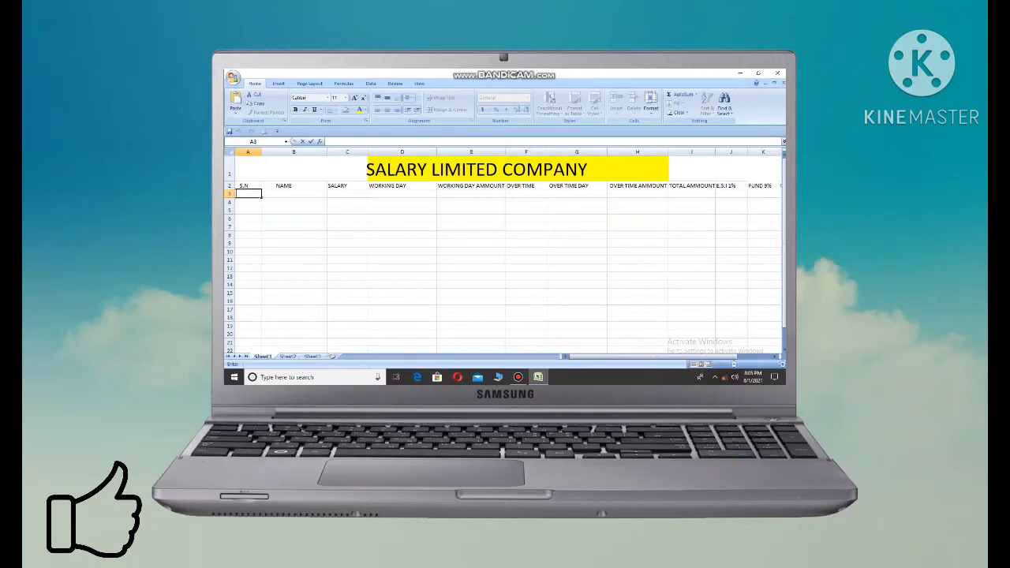
{"action": "key", "text": "End"}
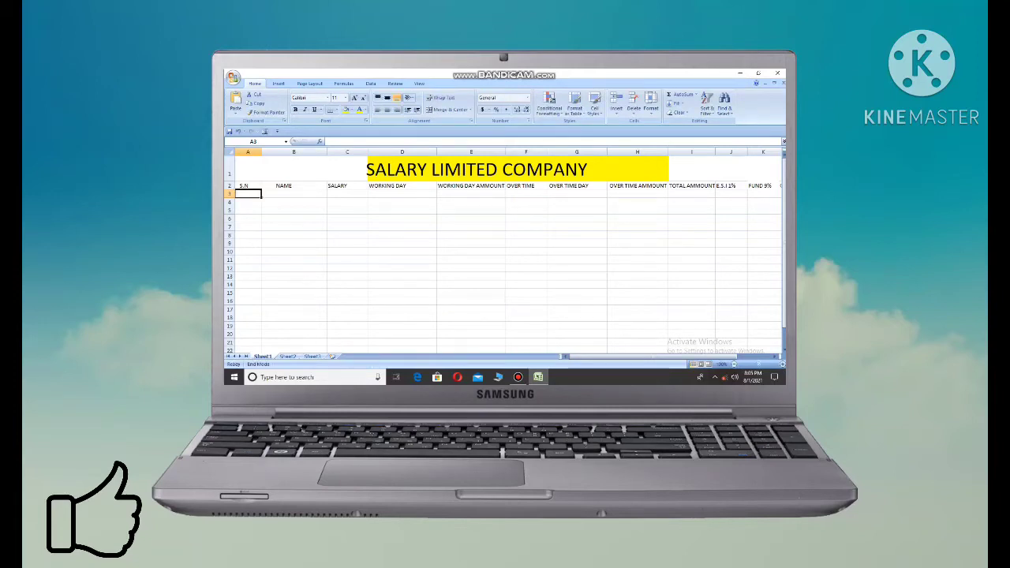
Step: Number the employees 1 and 2 in A3:A4
{"action": "type", "text": "1"}
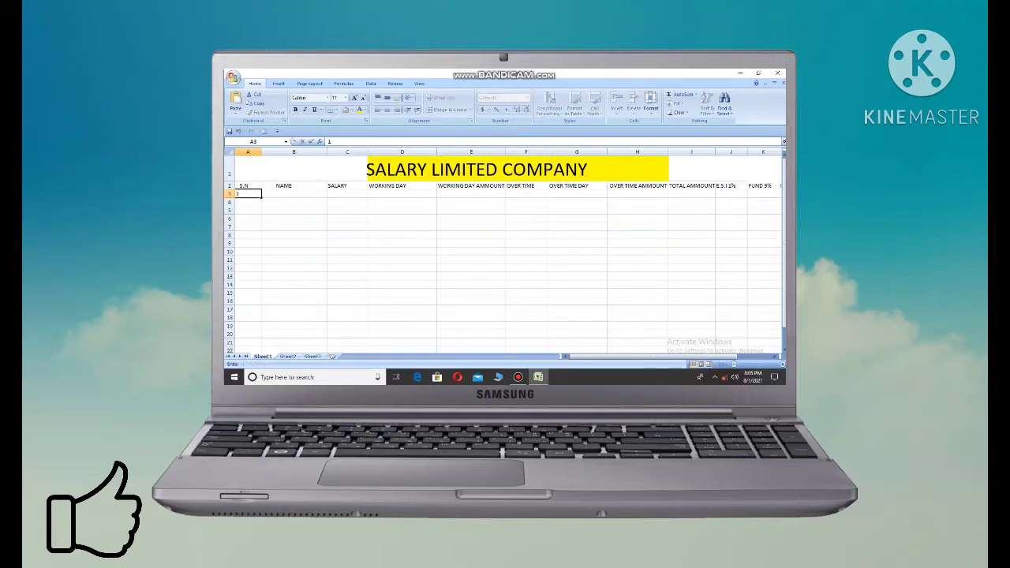
{"action": "key", "text": "Return"}
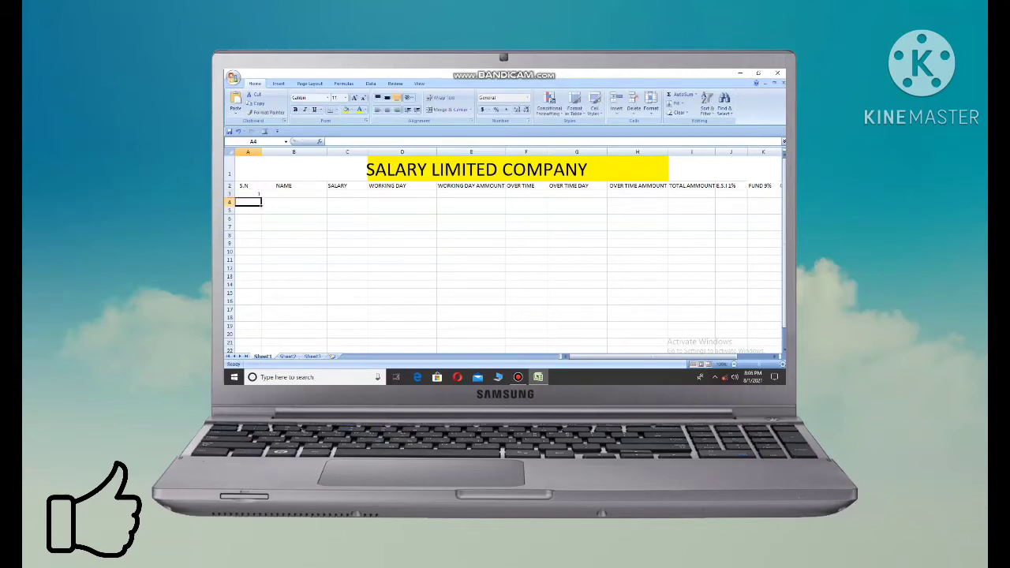
{"action": "type", "text": "2"}
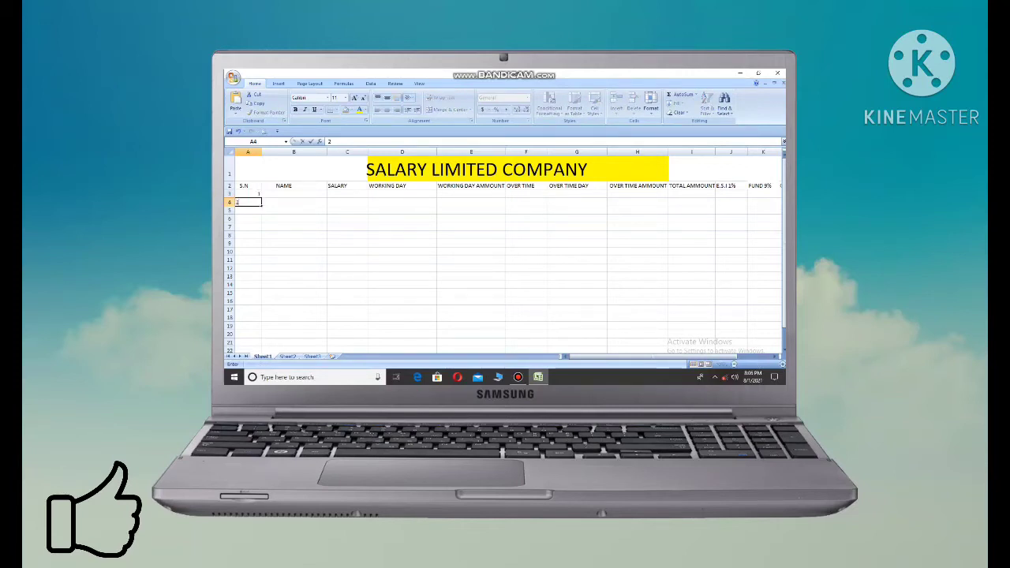
{"action": "key", "text": "Return"}
Step: Enter the two employees' full names in B3 and B4
{"action": "left_click", "coordinate": [293, 194]}
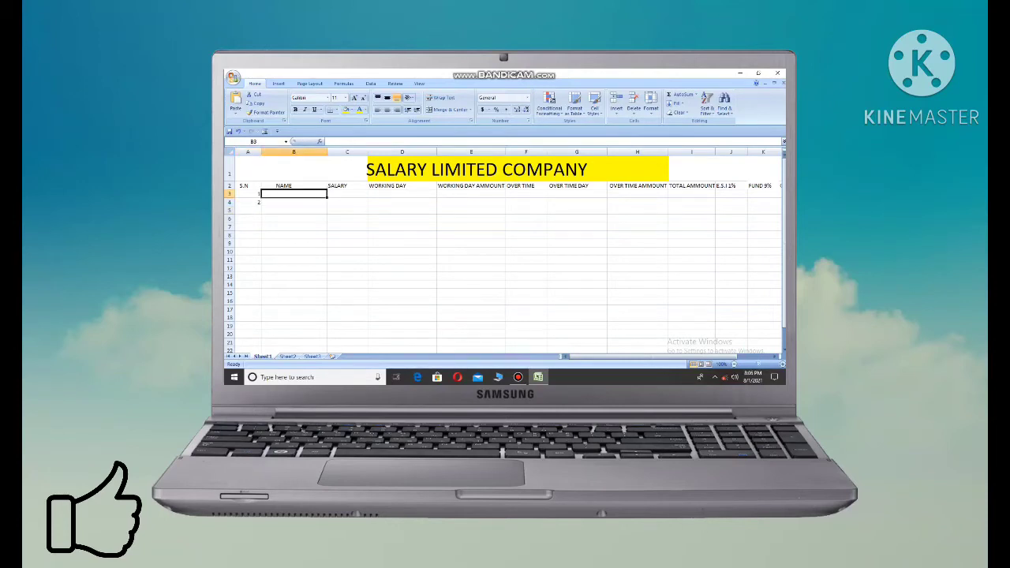
{"action": "type", "text": "RO"}
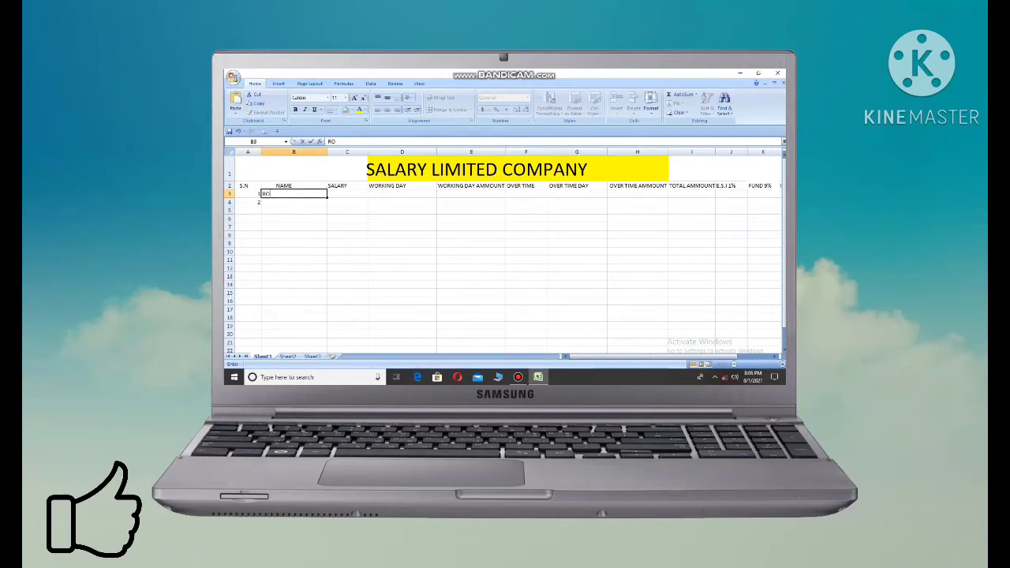
{"action": "type", "text": "SHAN"}
{"action": "type", "text": " MISHRA"}
{"action": "key", "text": "Return"}
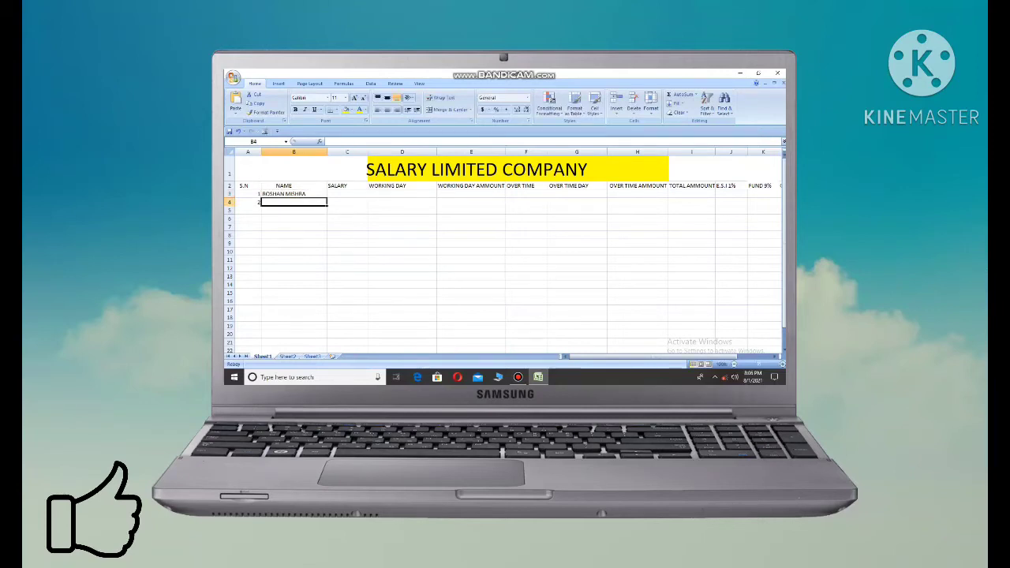
{"action": "type", "text": "RAJU"}
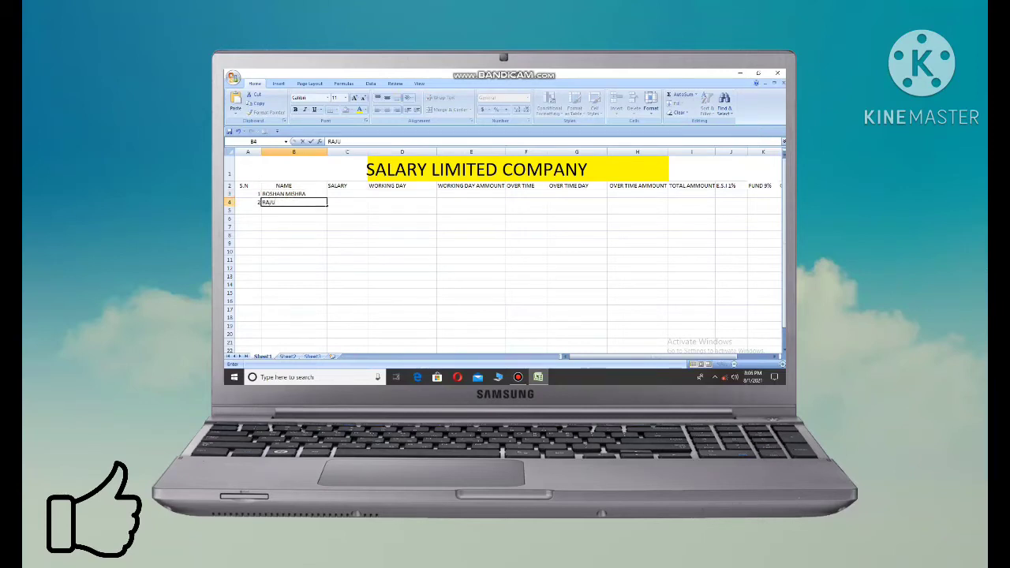
{"action": "type", "text": " SIN"}
{"action": "type", "text": "G"}
{"action": "type", "text": "H"}
Step: Enter salaries 15000 and 12000 in C3:C4 and working days 20 and 24 in D3:D4
{"action": "left_click", "coordinate": [347, 194]}
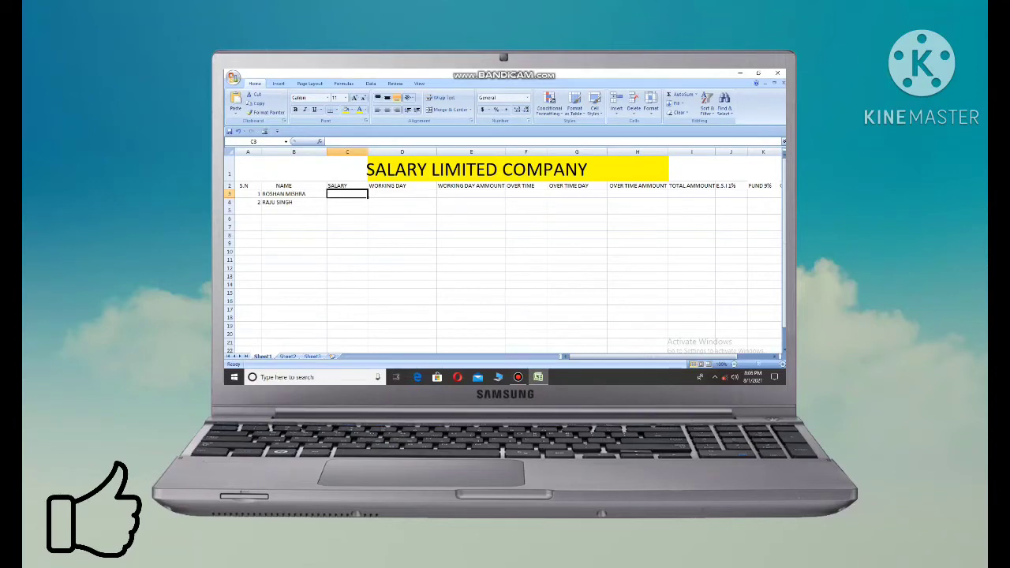
{"action": "type", "text": "1"}
{"action": "type", "text": "5000"}
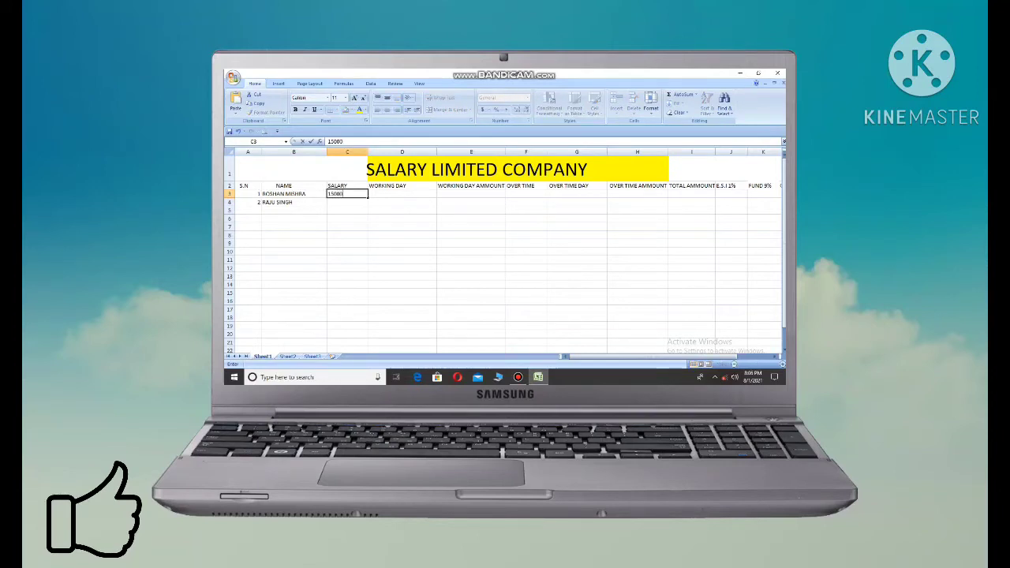
{"action": "key", "text": "Return"}
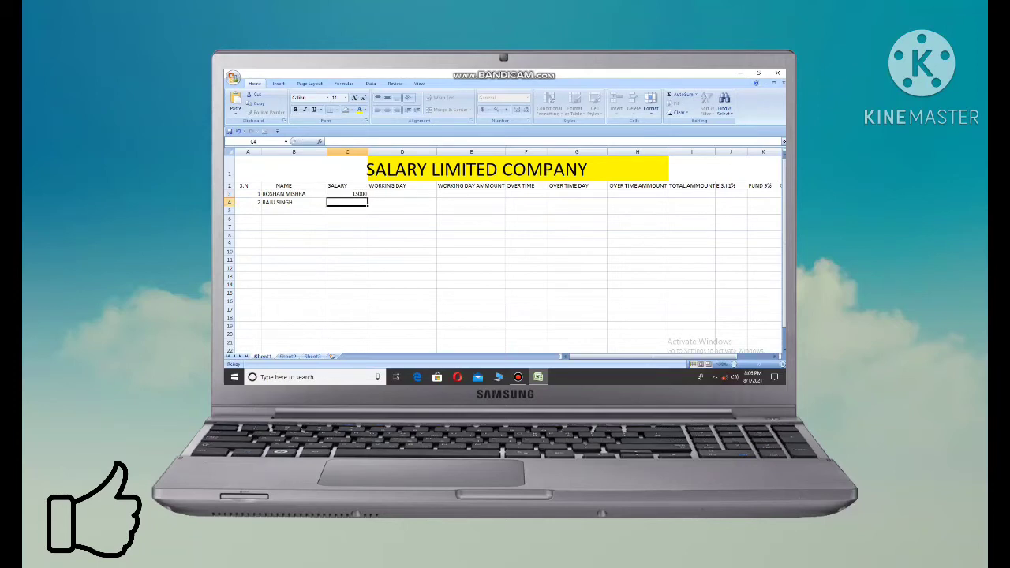
{"action": "type", "text": "1200"}
{"action": "type", "text": "0"}
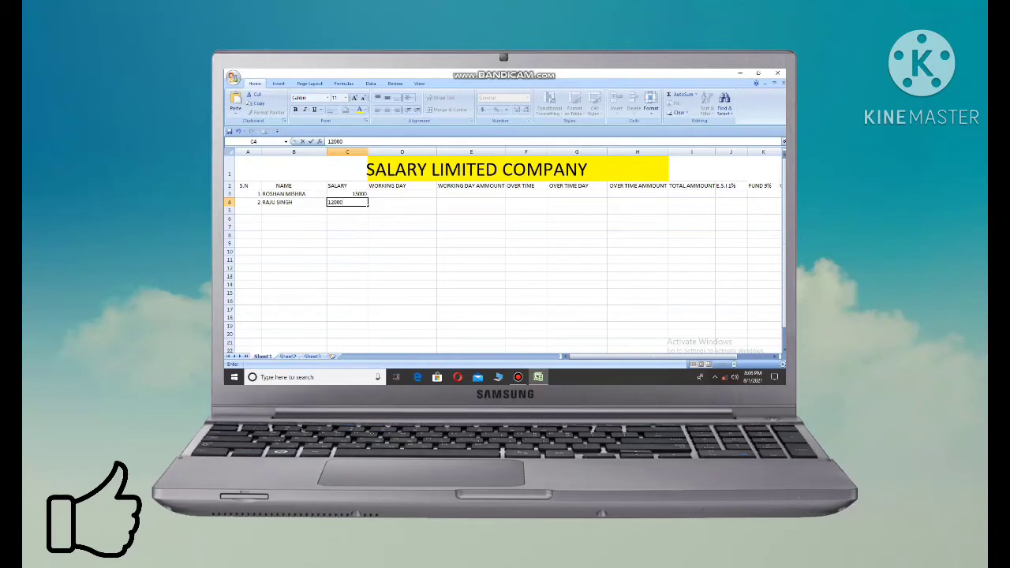
{"action": "left_click", "coordinate": [402, 193]}
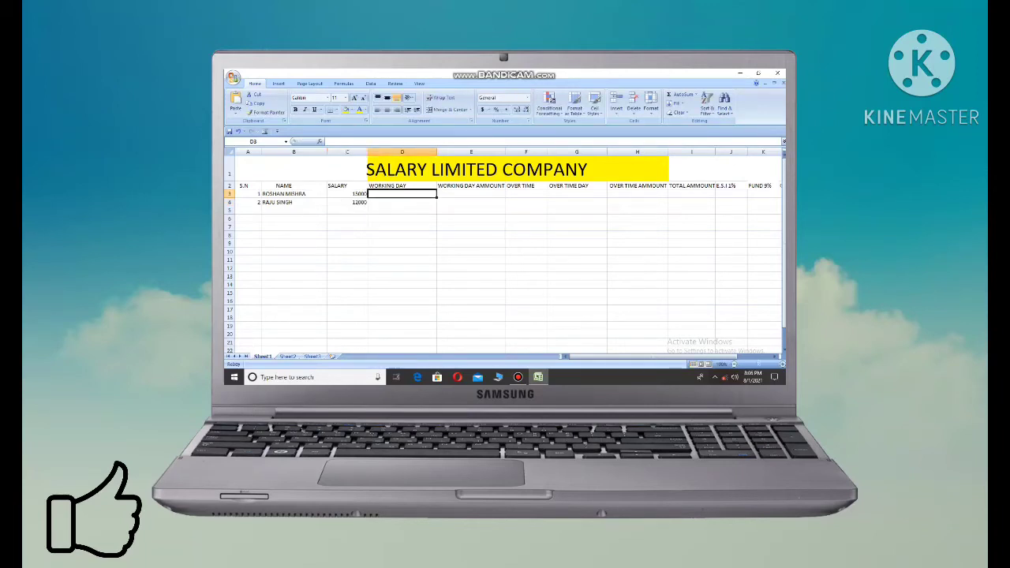
{"action": "type", "text": "2"}
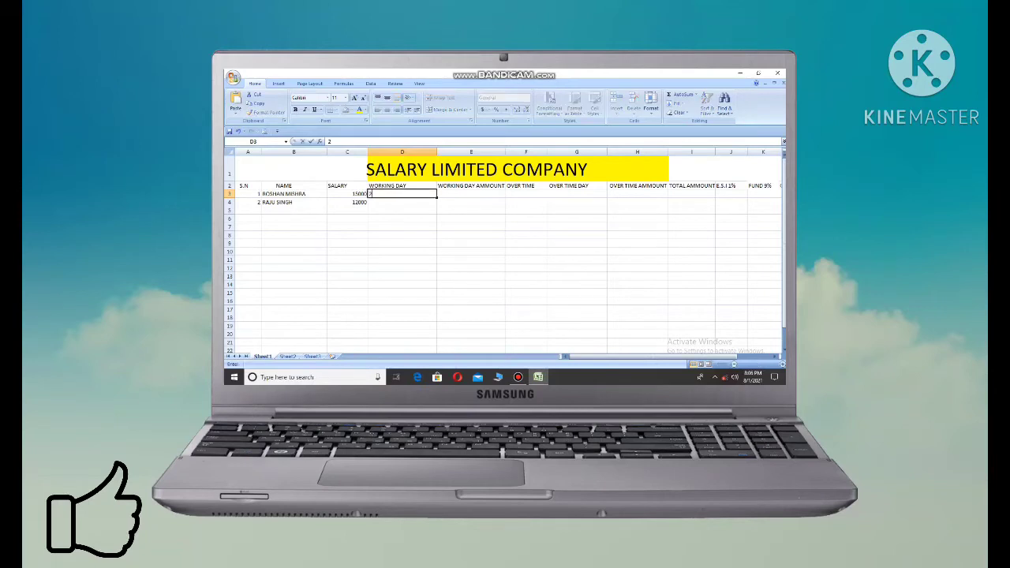
{"action": "type", "text": "0"}
{"action": "key", "text": "Return"}
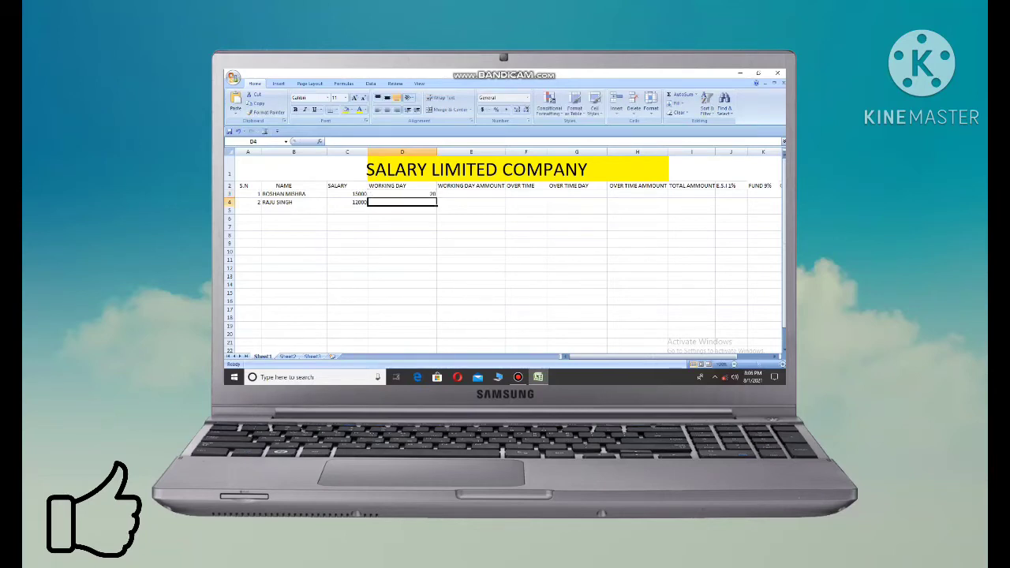
{"action": "type", "text": "24"}
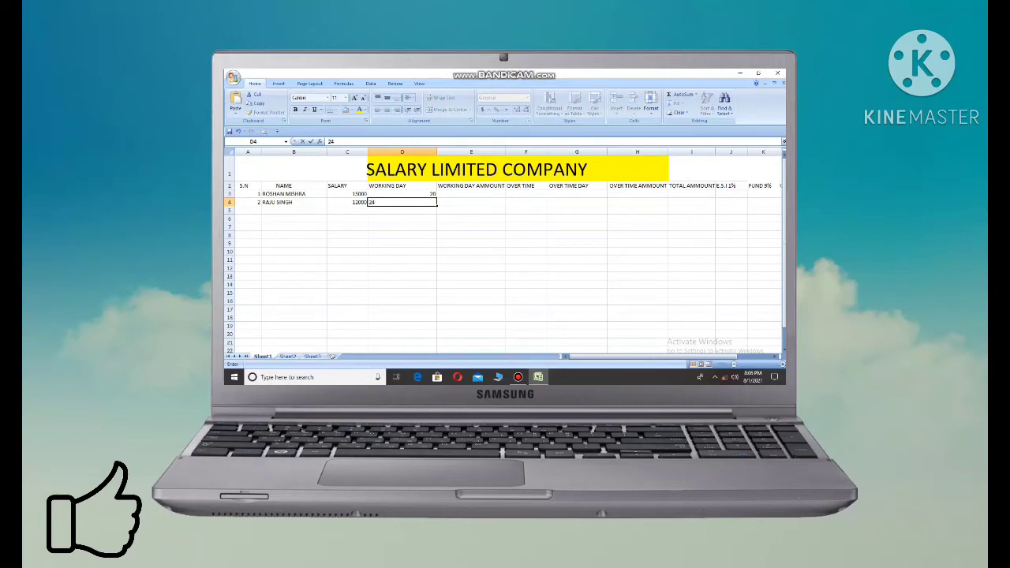
{"action": "left_click", "coordinate": [471, 193]}
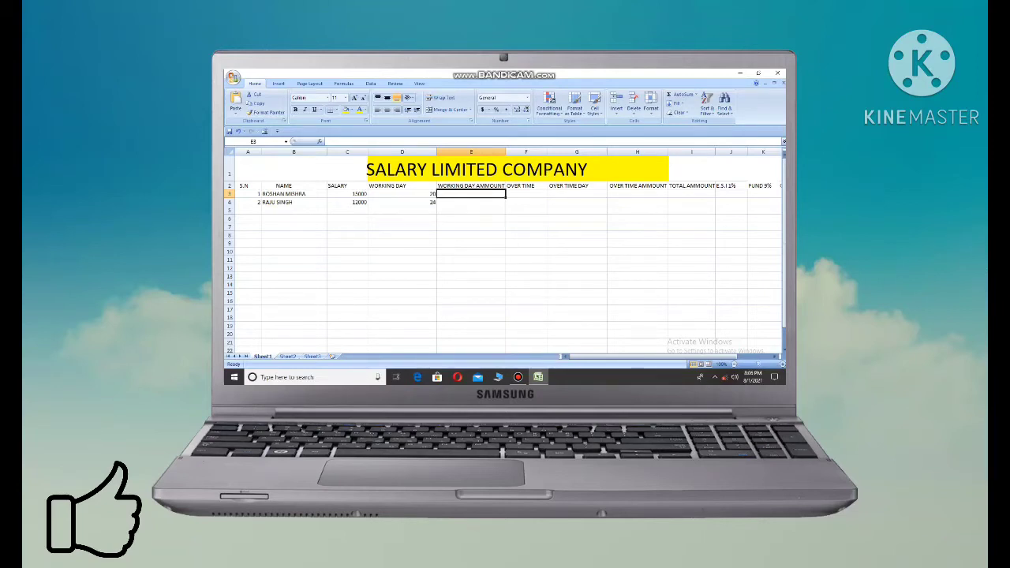
Step: Enter =(C3*D3)/30 in E3 so the first working day amount shows 10000
{"action": "type", "text": "="}
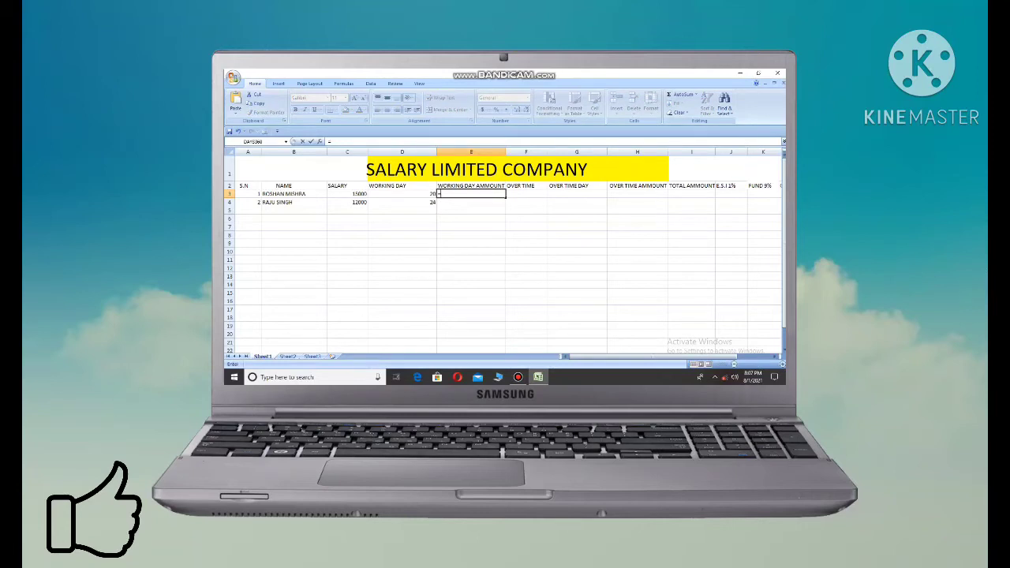
{"action": "type", "text": "("}
{"action": "type", "text": "C6"}
{"action": "key", "text": "BackSpace"}
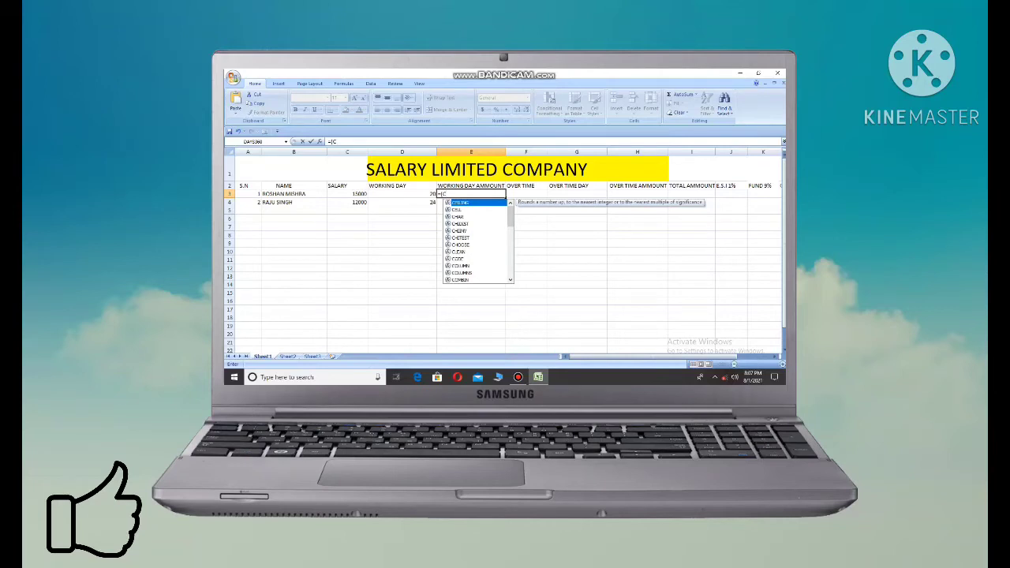
{"action": "type", "text": "3*"}
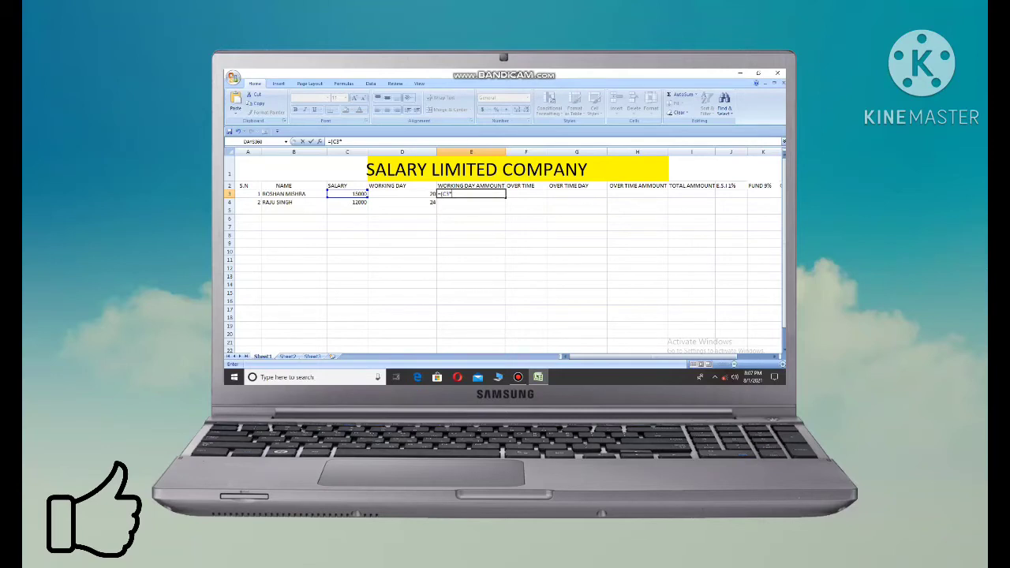
{"action": "type", "text": "D3/30"}
{"action": "key", "text": "Return"}
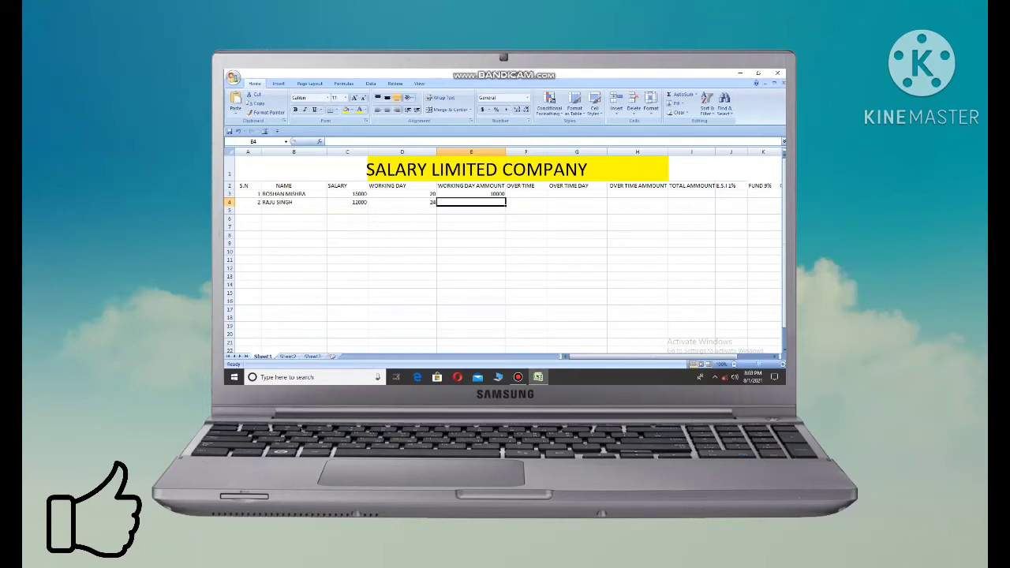
Step: Enter =(C4*D4)/30 in E4, giving the second employee 9600
{"action": "type", "text": "=("}
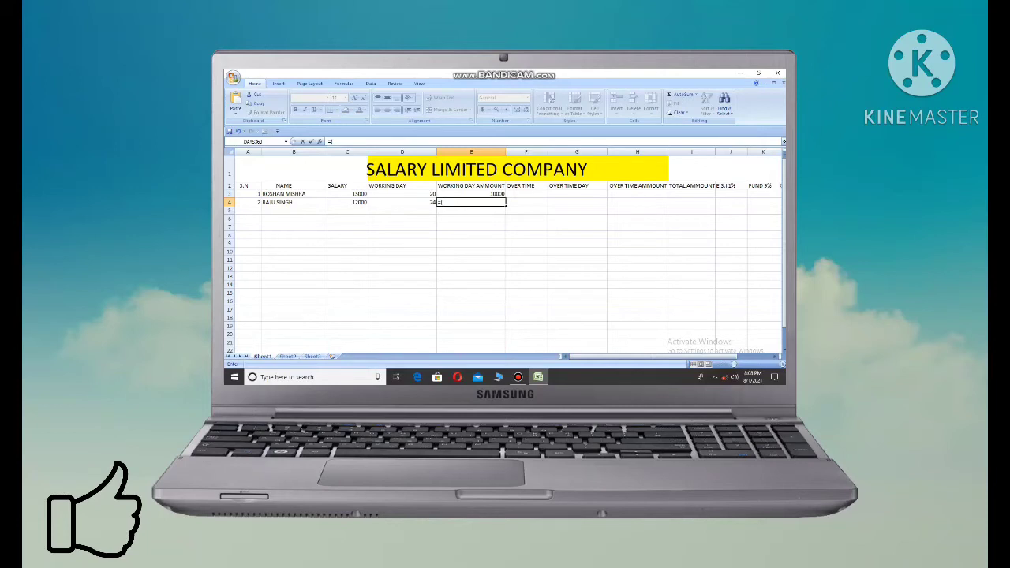
{"action": "type", "text": "C4"}
{"action": "type", "text": "8"}
{"action": "type", "text": "D"}
{"action": "key", "text": "BackSpace"}
{"action": "key", "text": "BackSpace"}
{"action": "key", "text": "BackSpace"}
{"action": "type", "text": "D4/"}
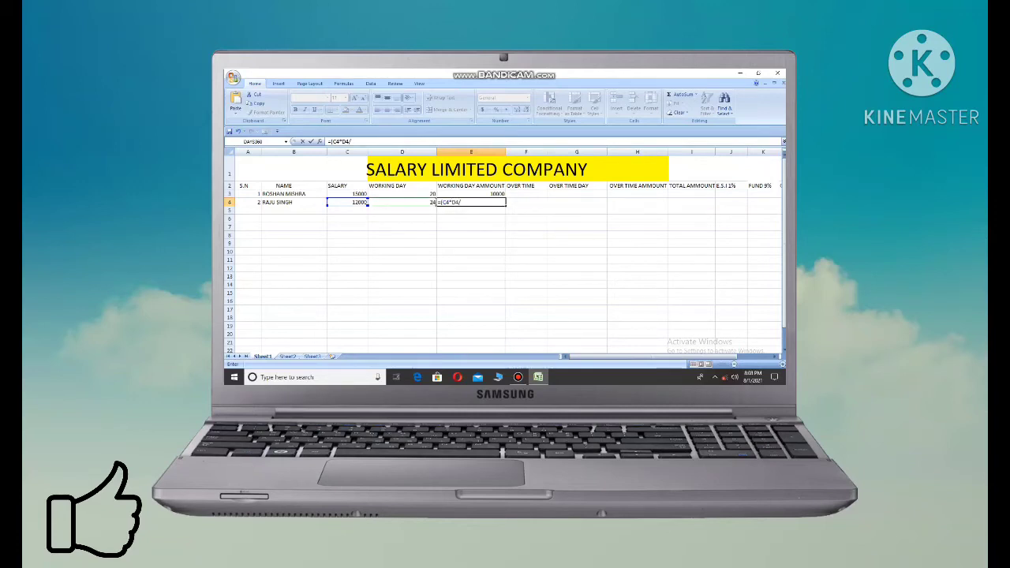
{"action": "type", "text": "30"}
{"action": "key", "text": "Return"}
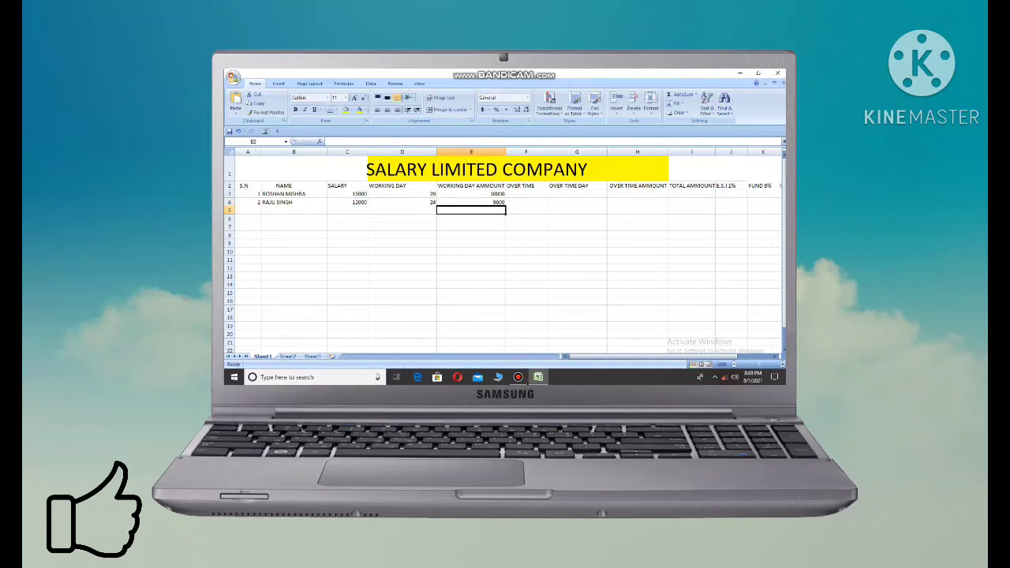
Step: Enter overtime hours 48 in F3 and 24 in F4
{"action": "left_click", "coordinate": [525, 193]}
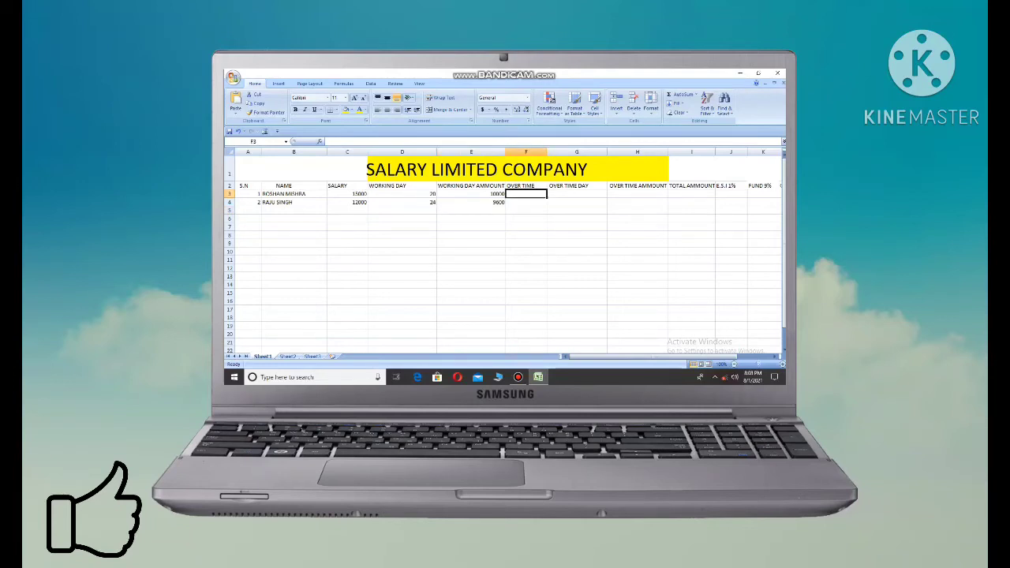
{"action": "type", "text": "48"}
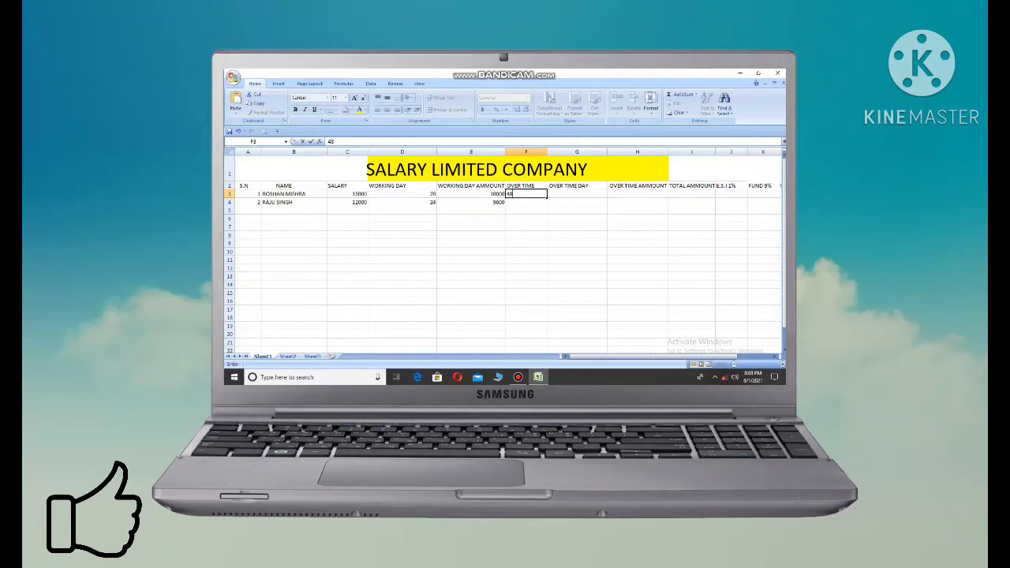
{"action": "key", "text": "Return"}
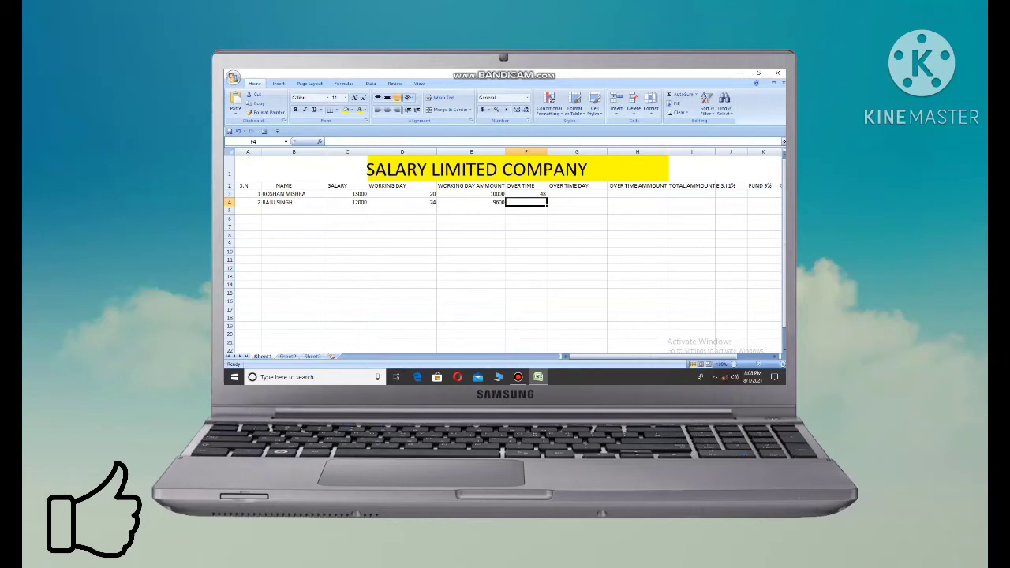
{"action": "type", "text": "2"}
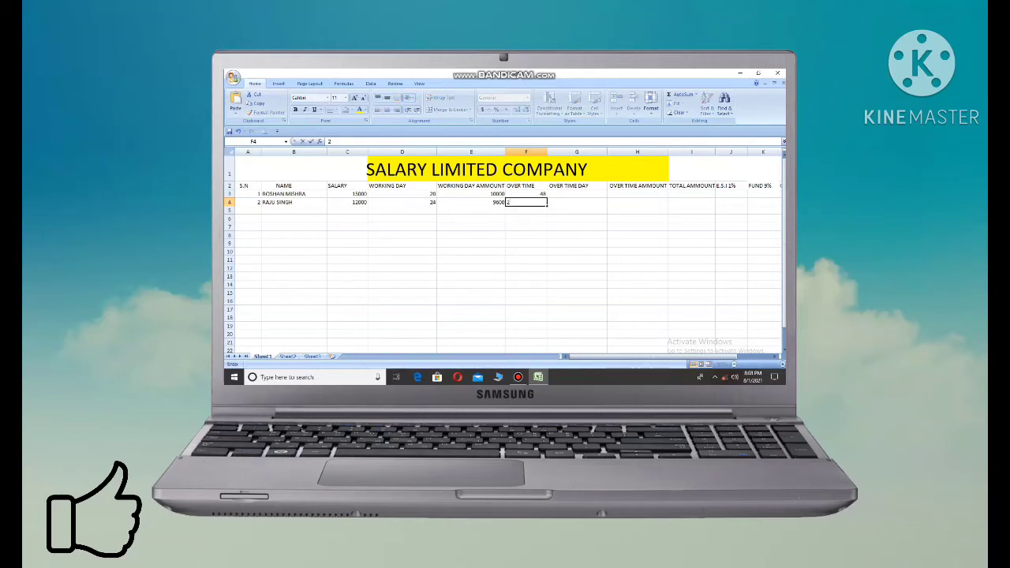
{"action": "type", "text": "4"}
{"action": "left_click", "coordinate": [577, 193]}
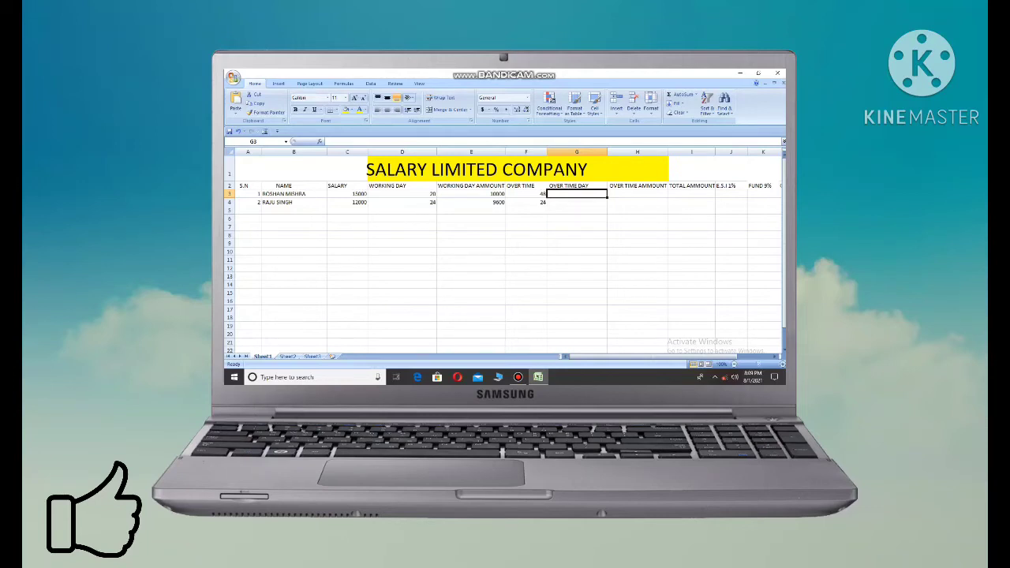
Step: Fill G3:G4 with =F3/8 and =F4/8, giving 6 and 3 overtime days
{"action": "type", "text": "="}
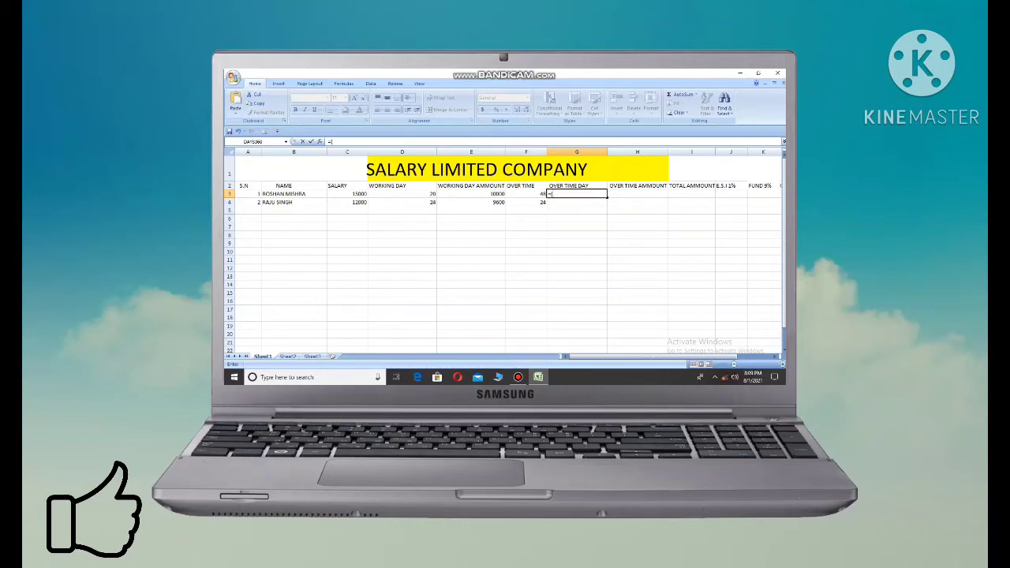
{"action": "left_click", "coordinate": [526, 193]}
{"action": "type", "text": "8"}
{"action": "key", "text": "Return"}
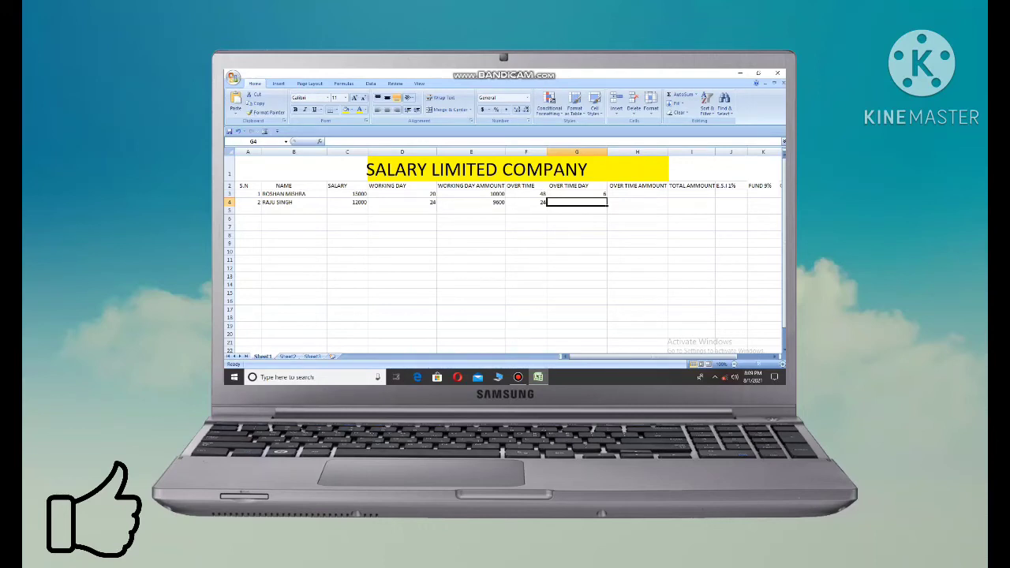
{"action": "type", "text": "=("}
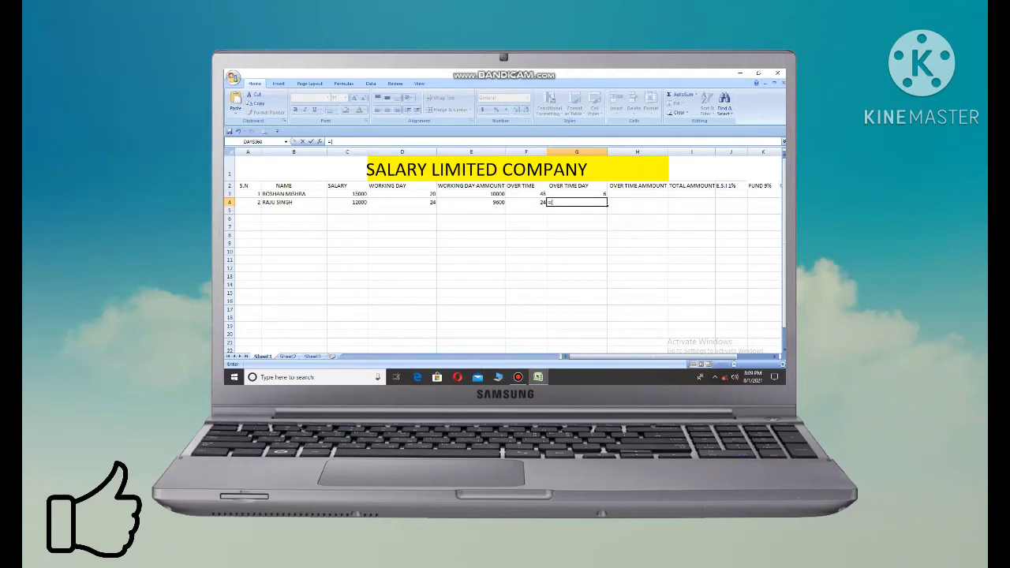
{"action": "type", "text": "F"}
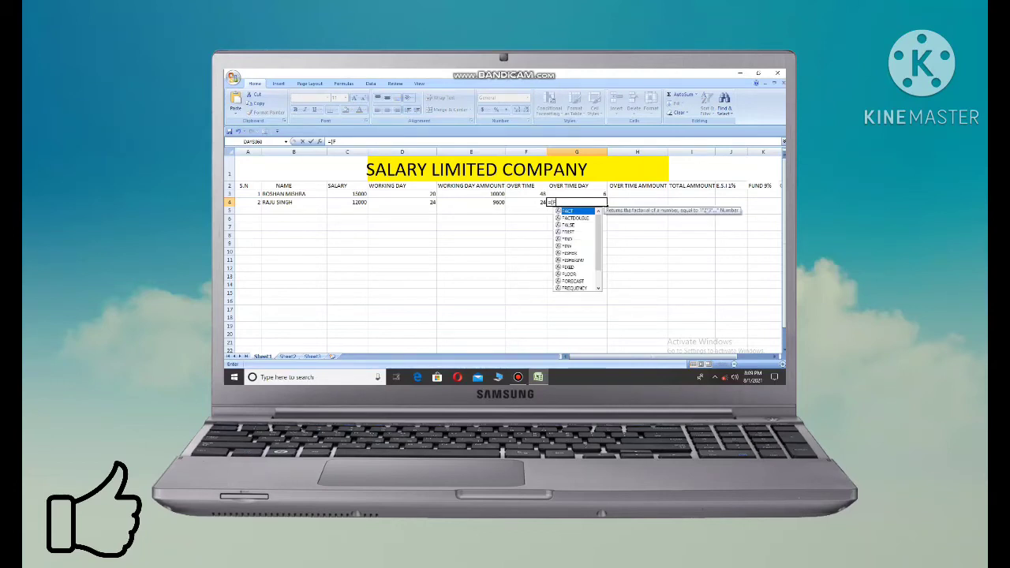
{"action": "type", "text": "4"}
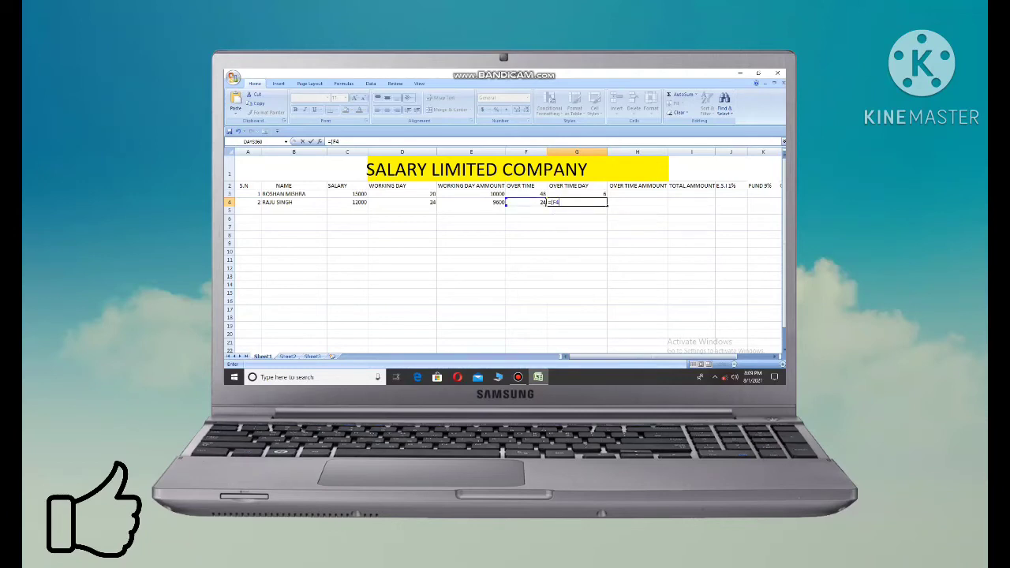
{"action": "type", "text": "/8"}
{"action": "key", "text": "Return"}
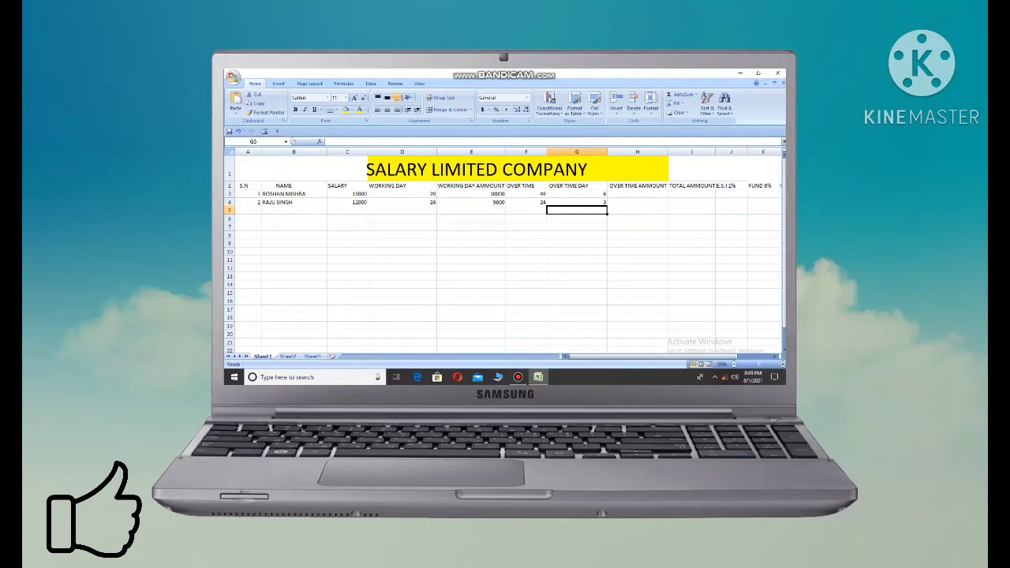
Step: Enter the overtime formula =(C2*G2/30) in H3, which returns #VALUE!
{"action": "left_click", "coordinate": [637, 193]}
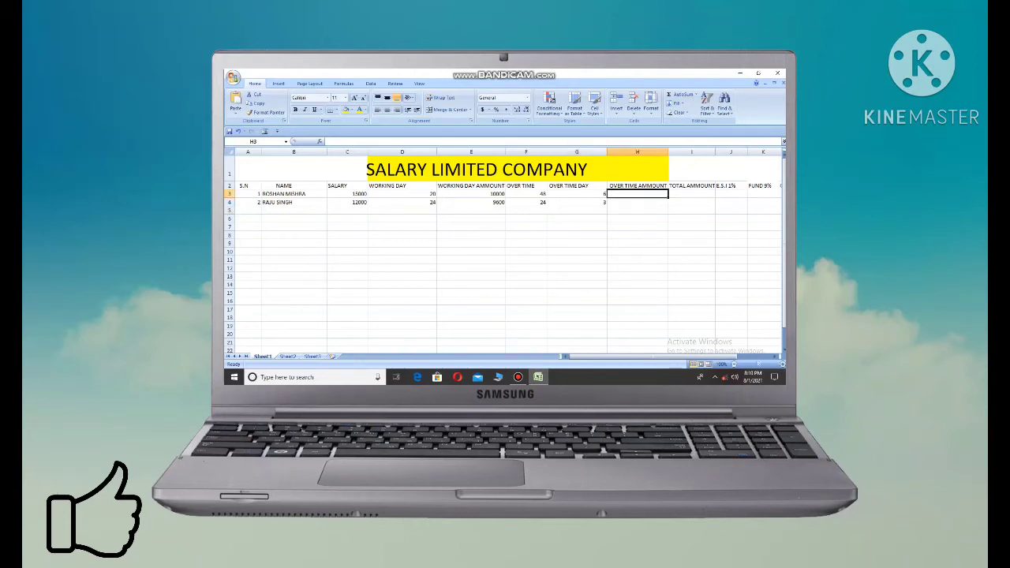
{"action": "type", "text": "="}
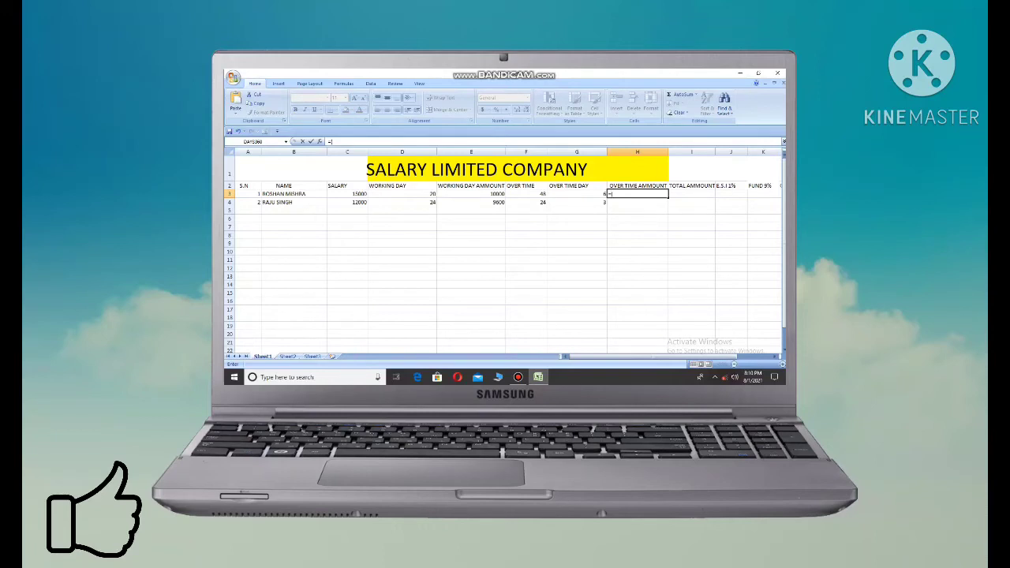
{"action": "type", "text": "C"}
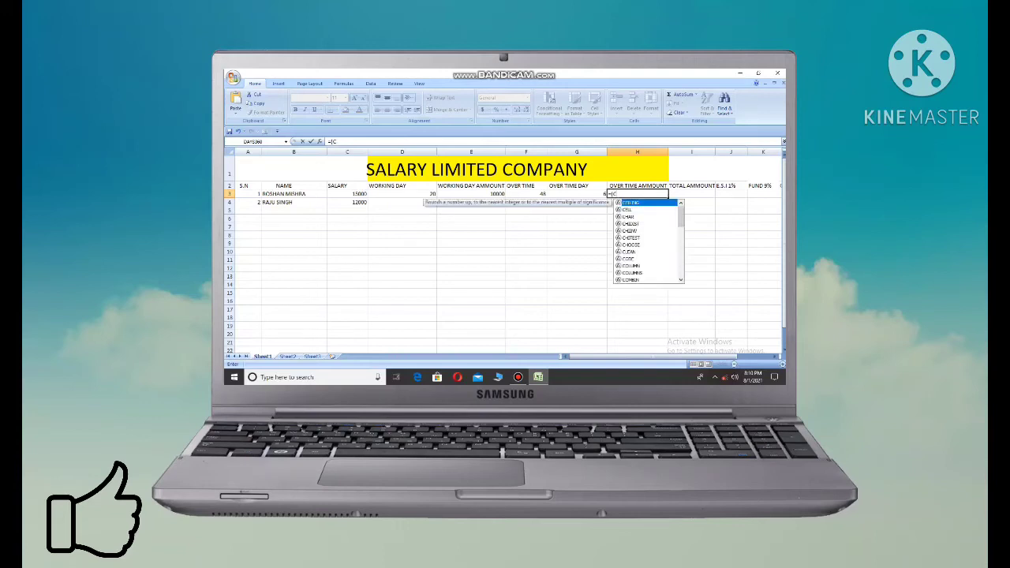
{"action": "type", "text": "2"}
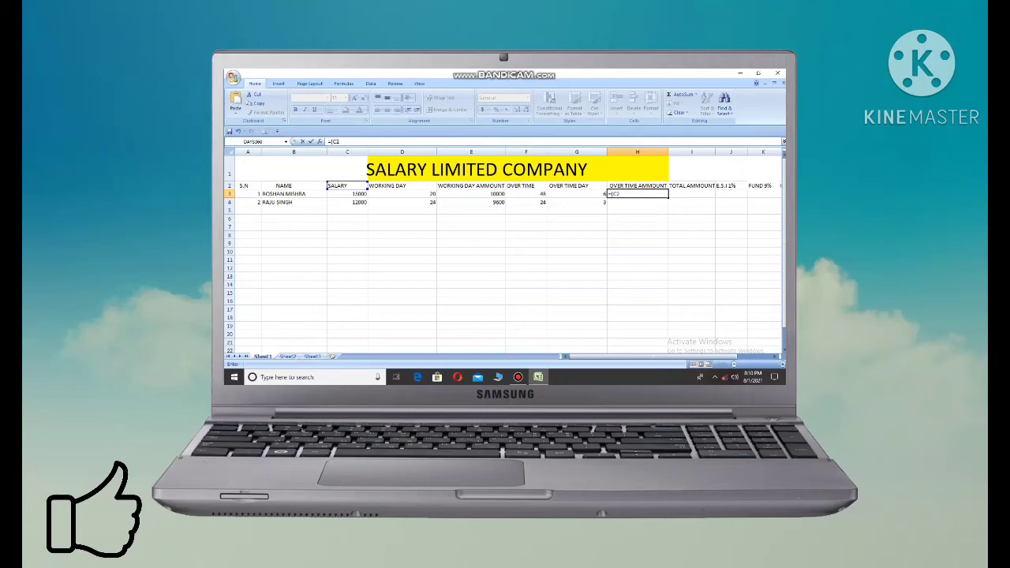
{"action": "type", "text": "*"}
{"action": "type", "text": "G2/30"}
{"action": "key", "text": "Return"}
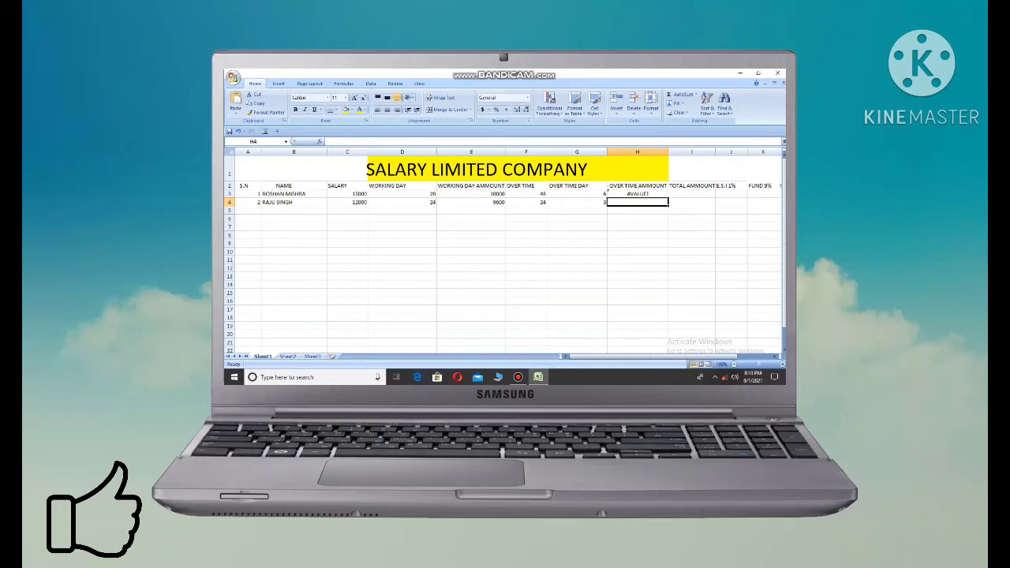
Step: Rewrite H3's overtime formula as =(C3*G3/30) so it shows 3000
{"action": "left_click", "coordinate": [638, 193]}
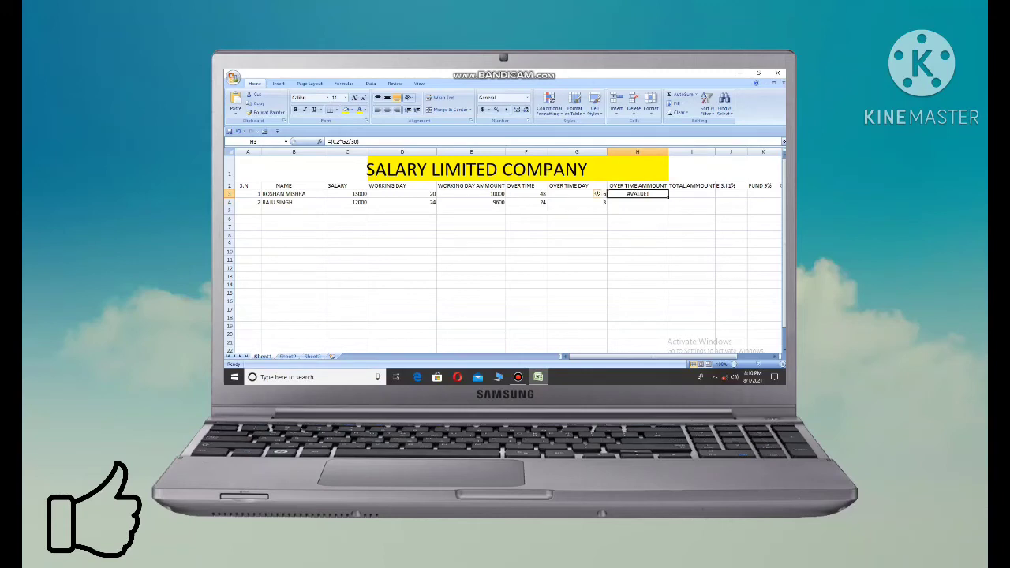
{"action": "key", "text": "F2"}
{"action": "key", "text": "BackSpace"}
{"action": "key", "text": "BackSpace"}
{"action": "key", "text": "BackSpace"}
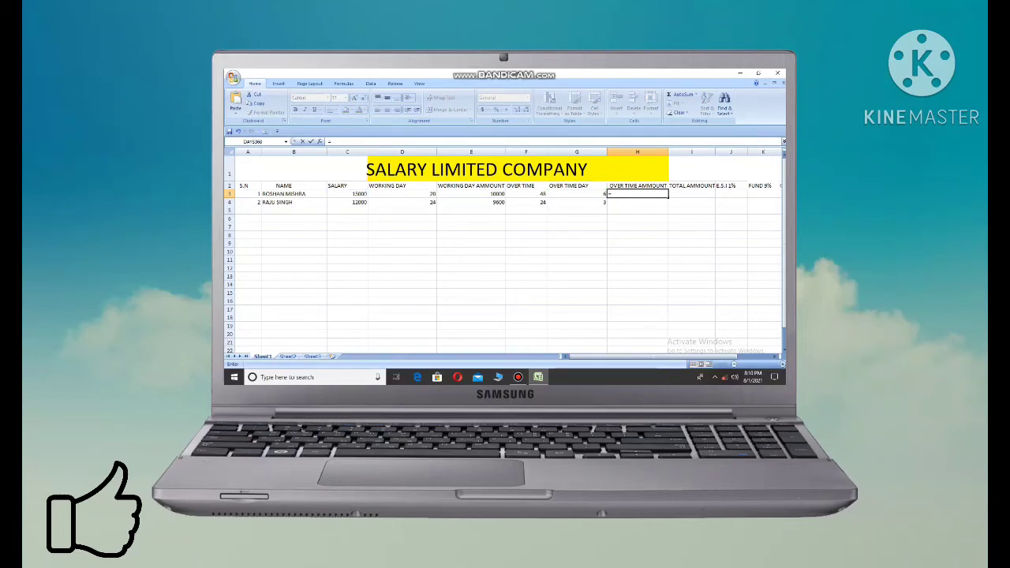
{"action": "type", "text": "("}
{"action": "type", "text": "C"}
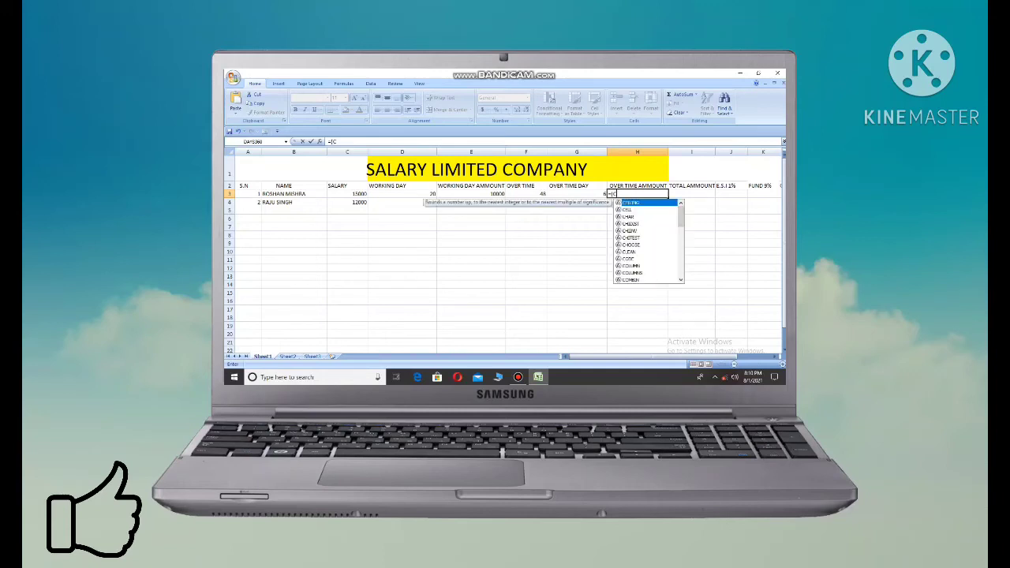
{"action": "type", "text": "3"}
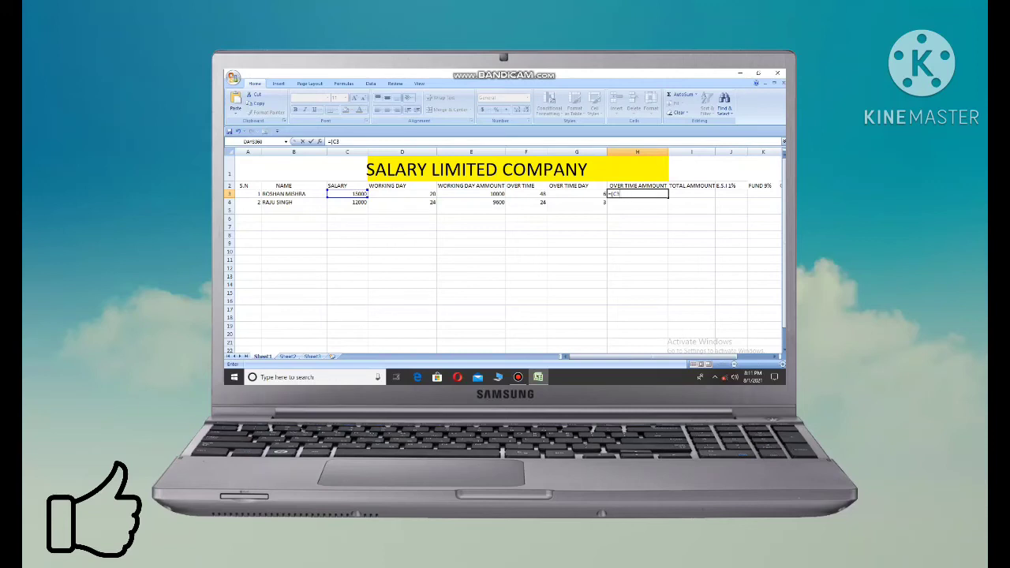
{"action": "type", "text": "*"}
{"action": "type", "text": "G"}
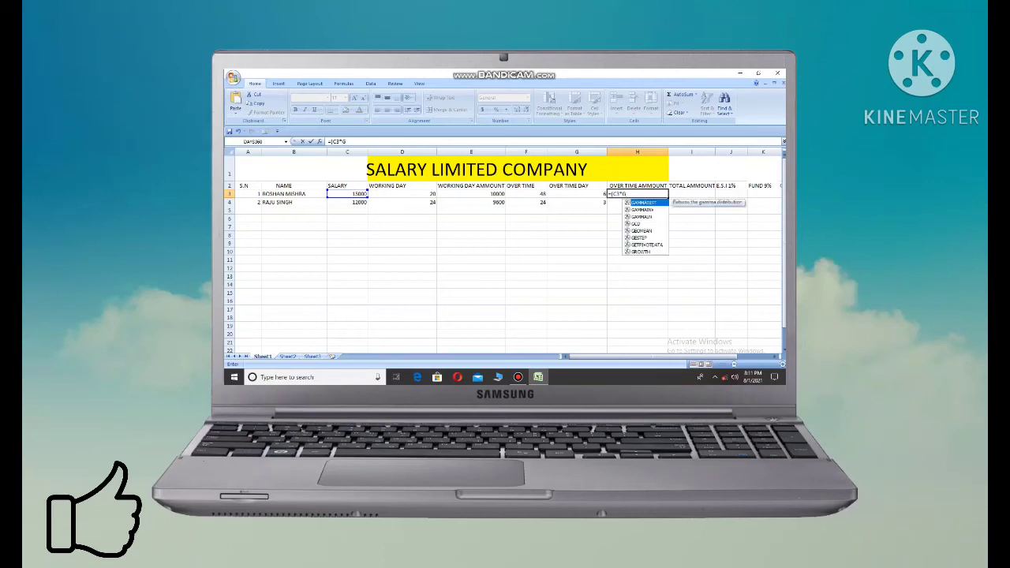
{"action": "type", "text": "3/"}
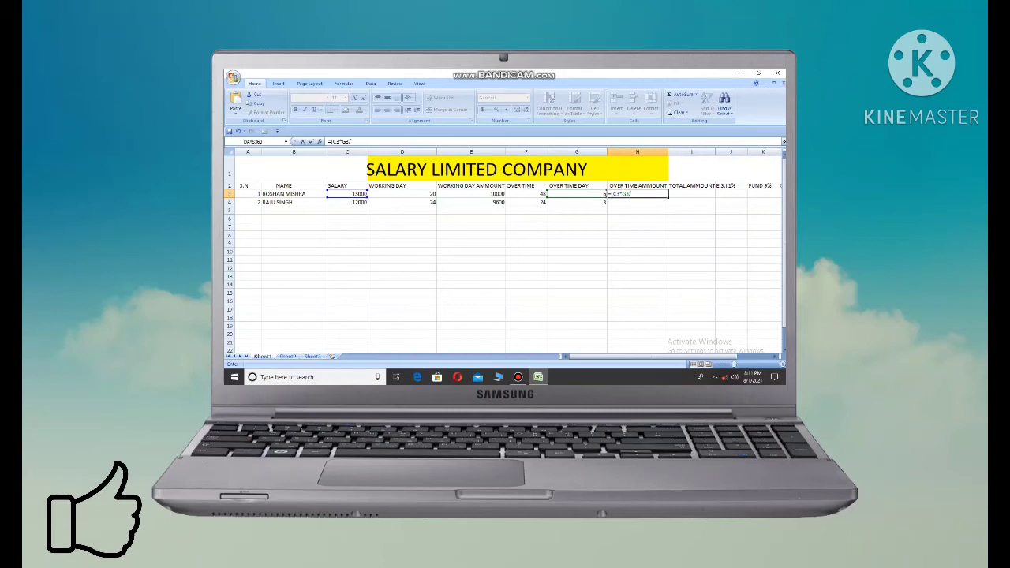
{"action": "type", "text": "30"}
{"action": "key", "text": "Return"}
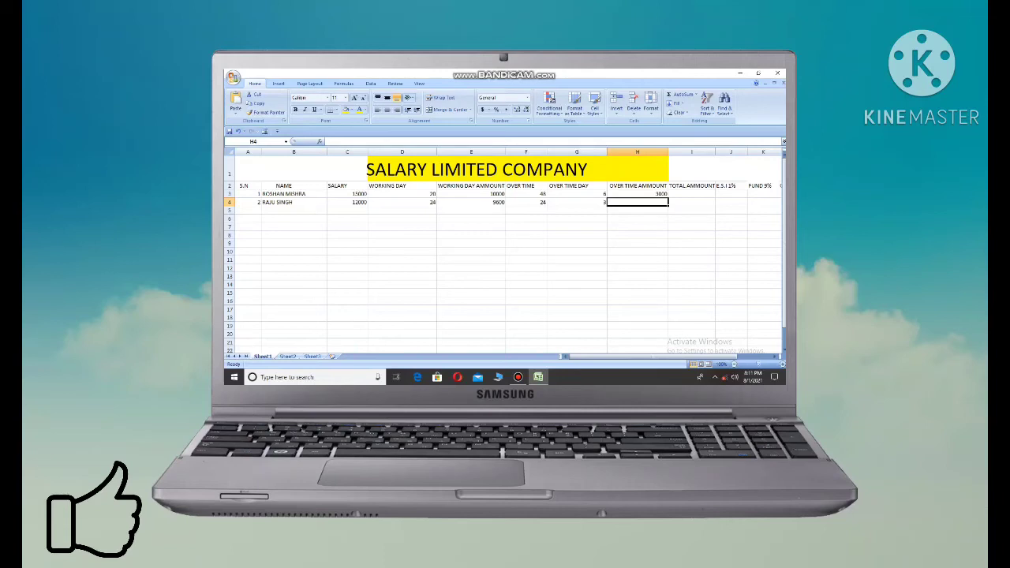
{"action": "type", "text": "="}
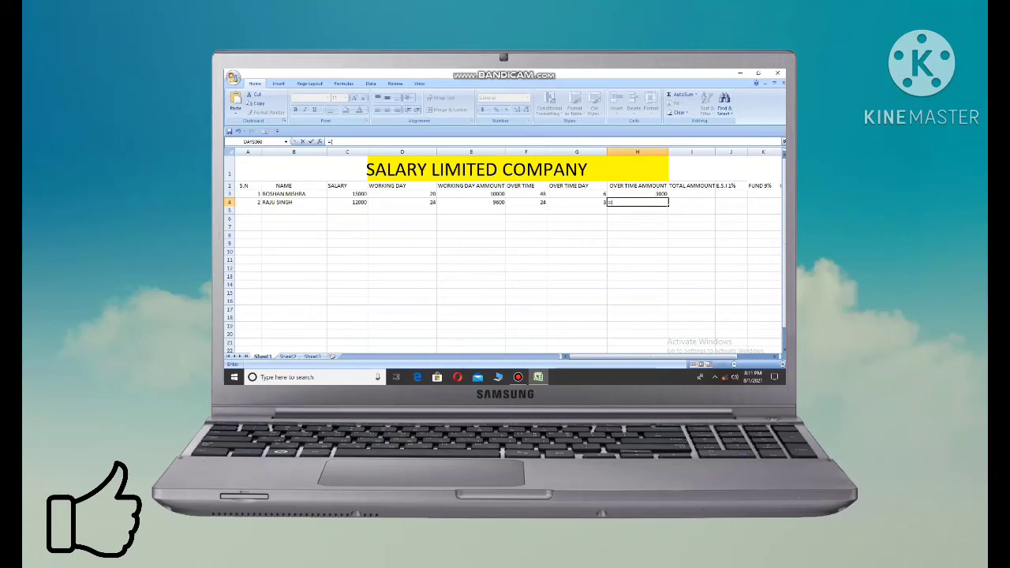
{"action": "type", "text": "(C"}
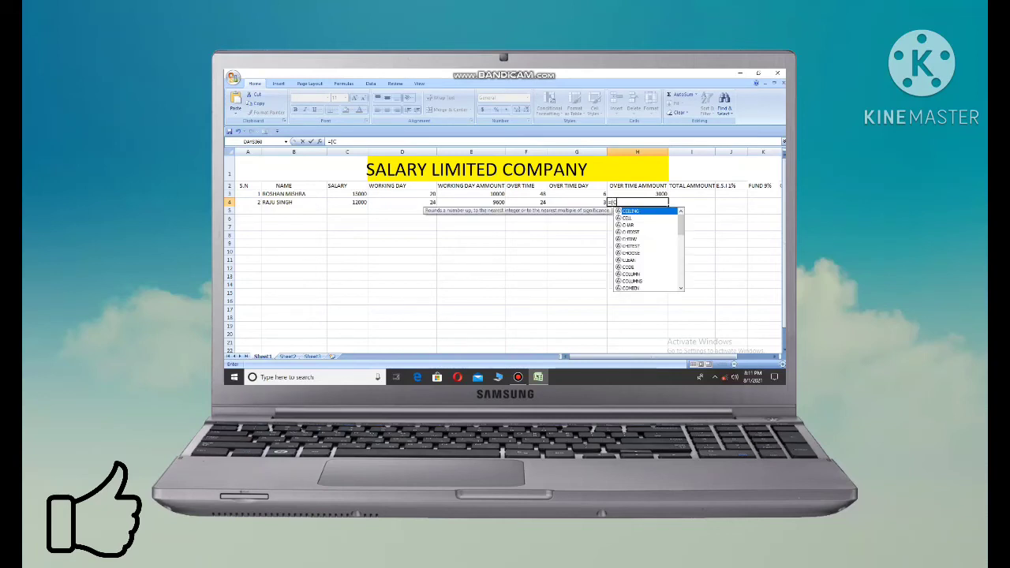
{"action": "type", "text": "2"}
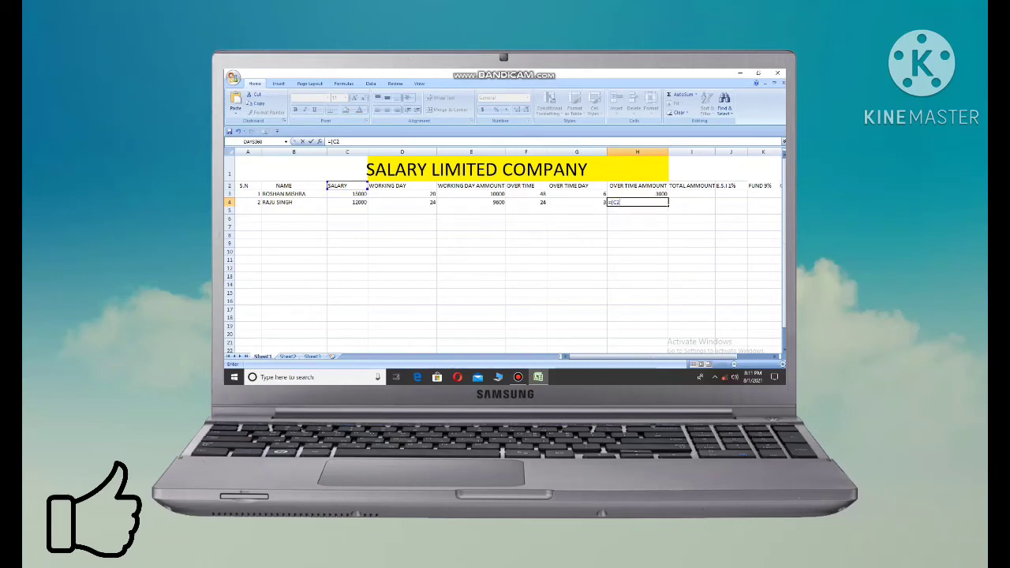
{"action": "type", "text": "*G"}
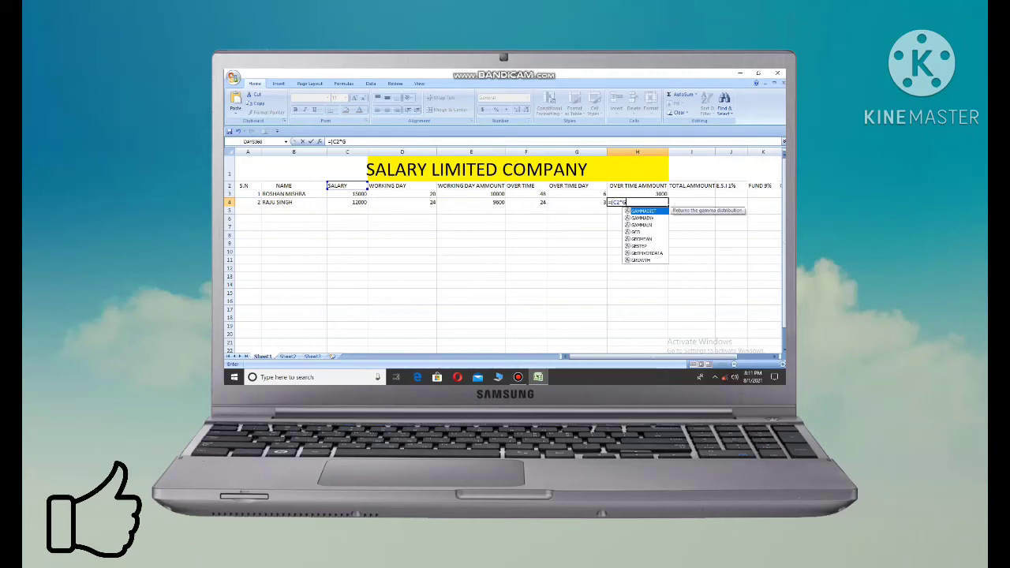
Step: Enter =(C4*G4/30) in H4 for the second employee's overtime, showing 1200
{"action": "key", "text": "BackSpace"}
{"action": "key", "text": "BackSpace"}
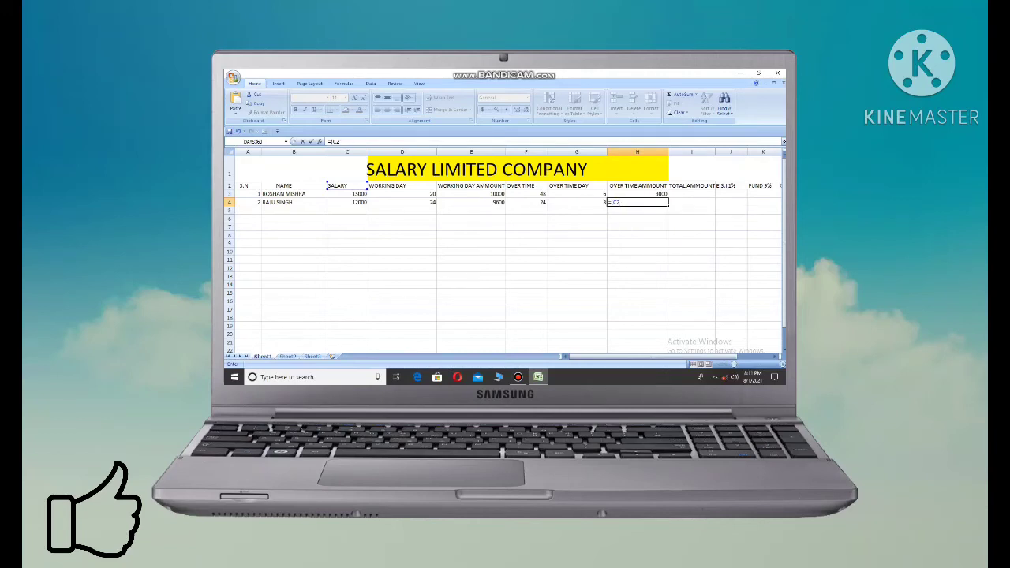
{"action": "key", "text": "BackSpace"}
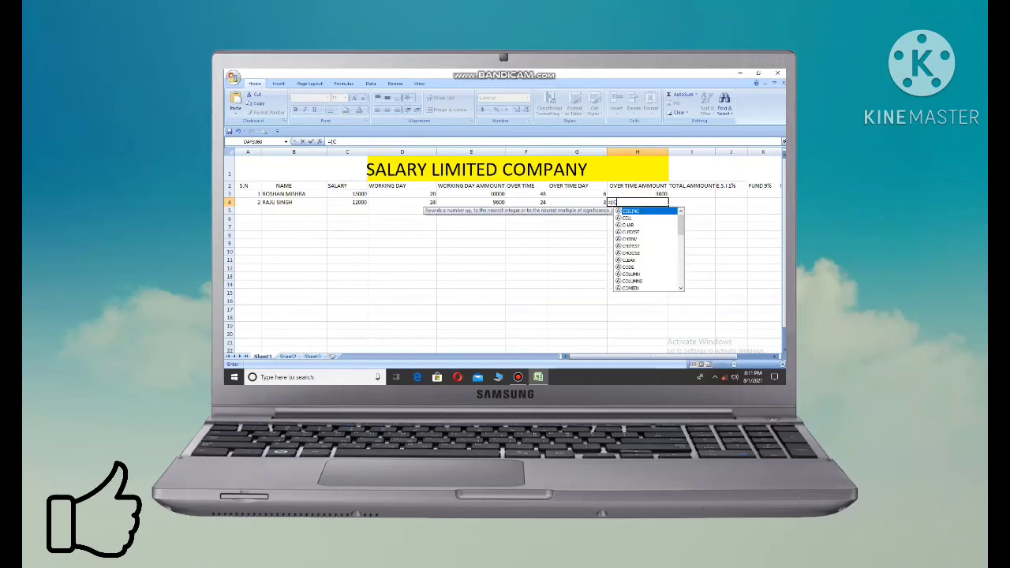
{"action": "type", "text": "3"}
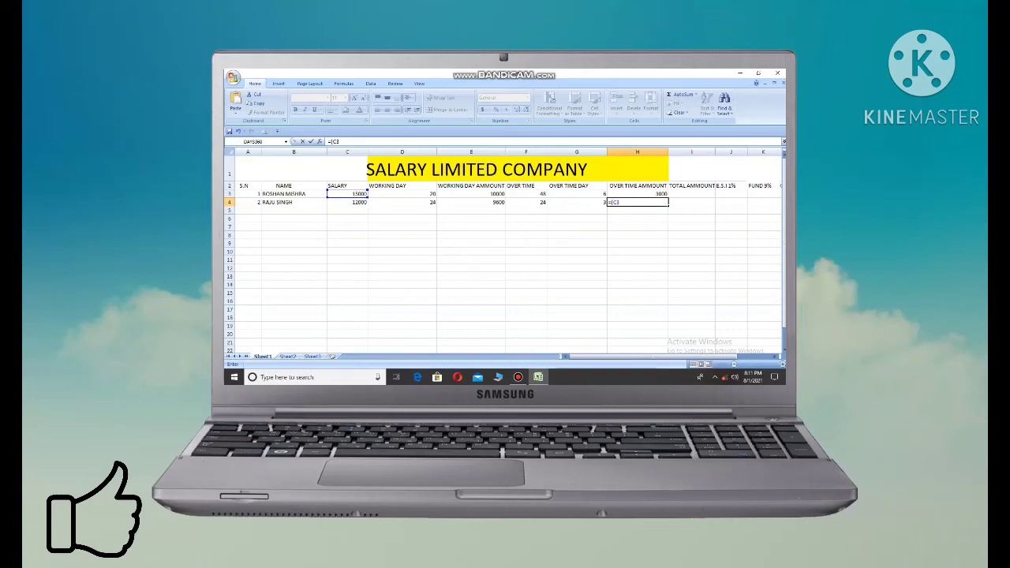
{"action": "type", "text": "*G"}
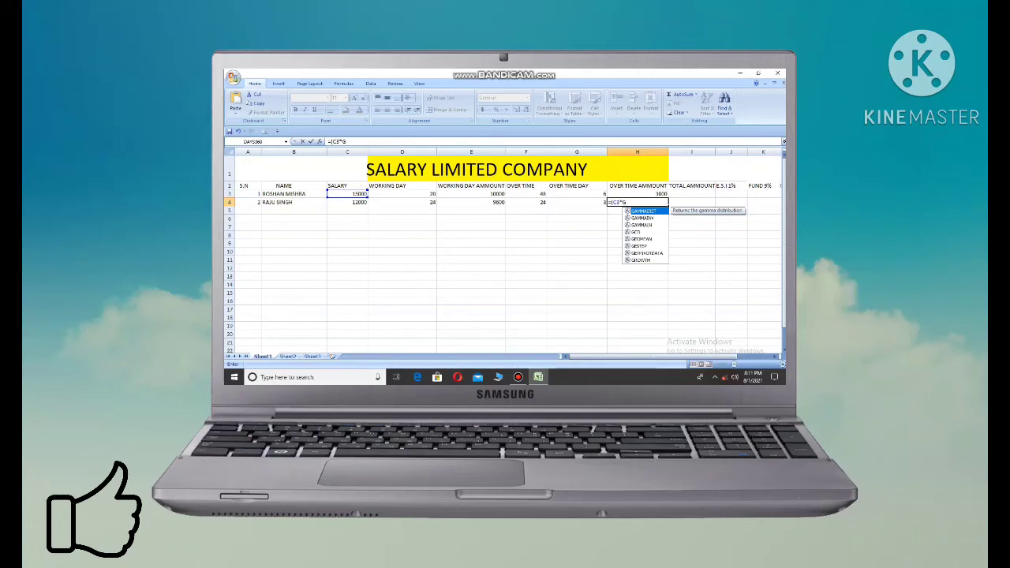
{"action": "type", "text": "3"}
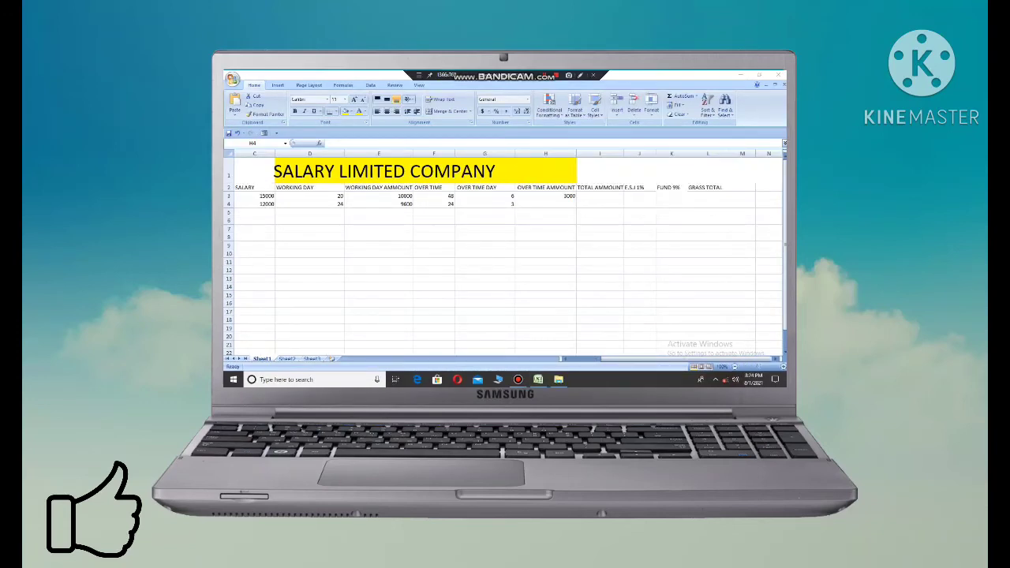
{"action": "left_click", "coordinate": [545, 204]}
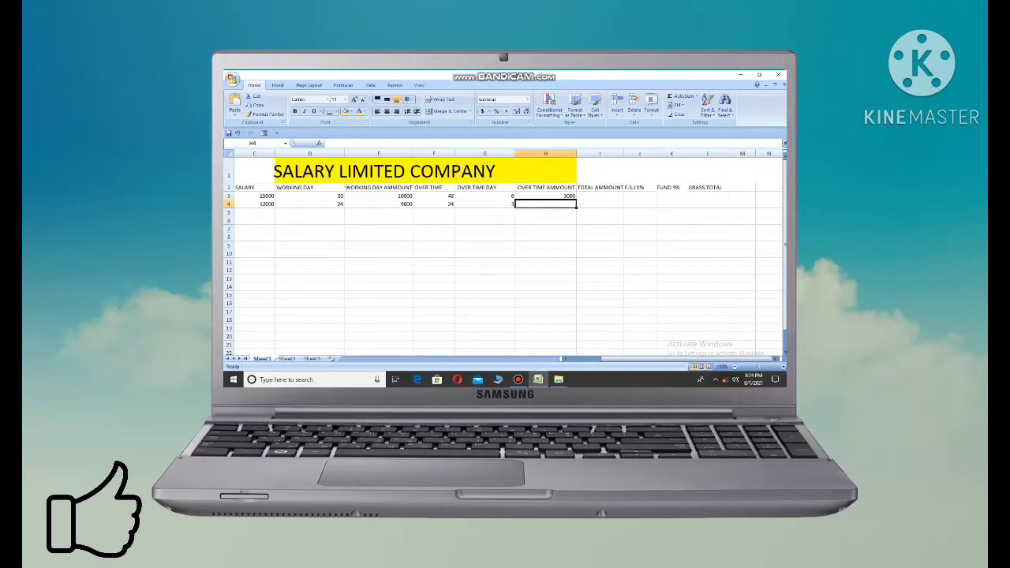
{"action": "type", "text": "="}
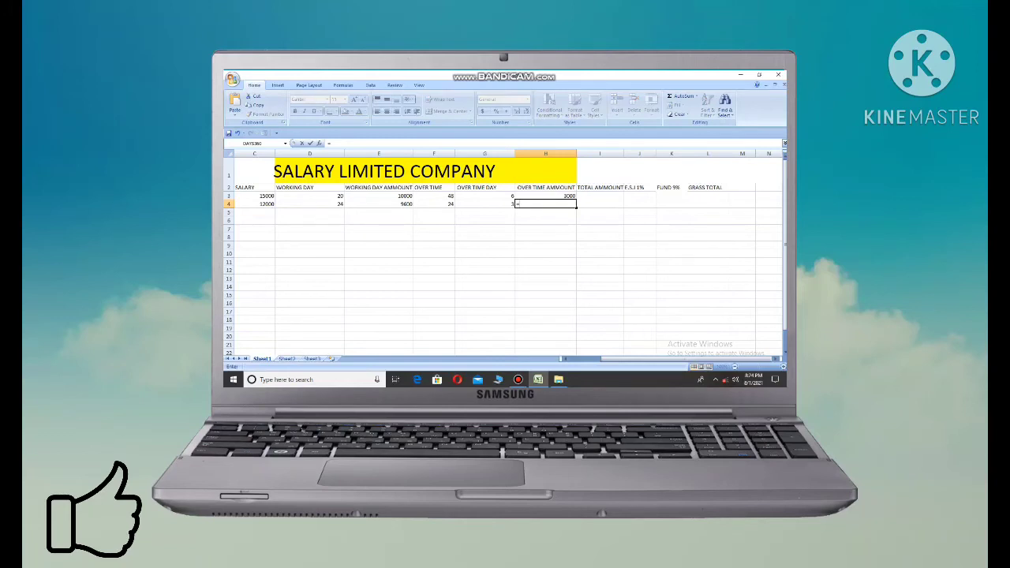
{"action": "type", "text": "("}
{"action": "type", "text": "C4*"}
{"action": "type", "text": "G4/"}
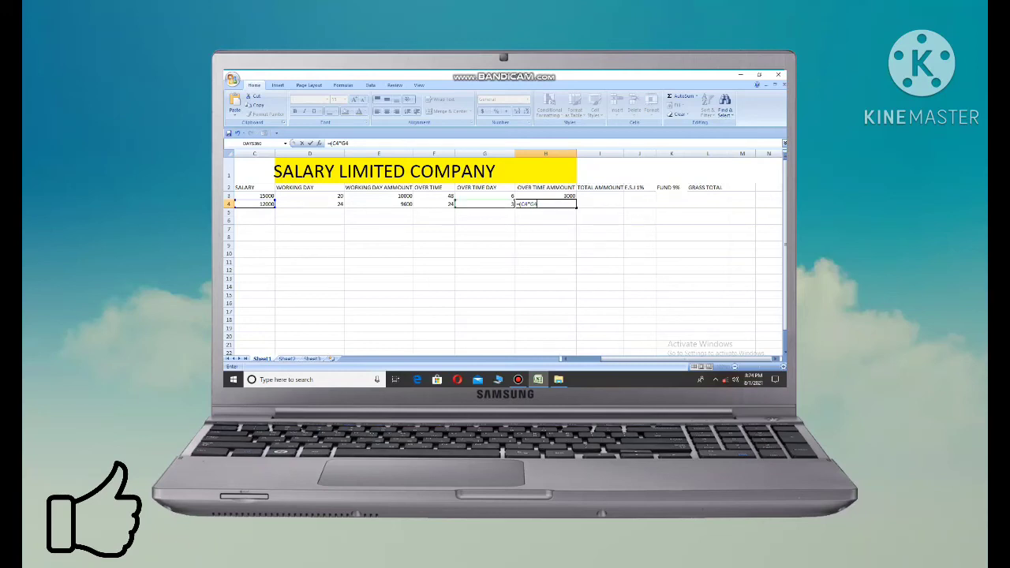
{"action": "type", "text": "30"}
{"action": "key", "text": "Return"}
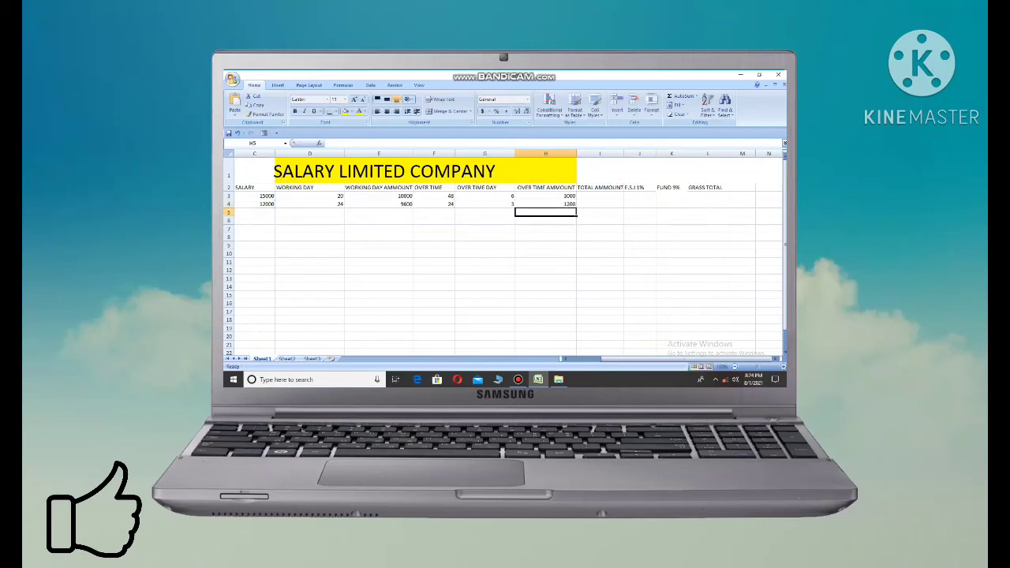
Step: Enter =(E3+H3) in I3 for the first employee's total amount, 13000
{"action": "left_click", "coordinate": [600, 196]}
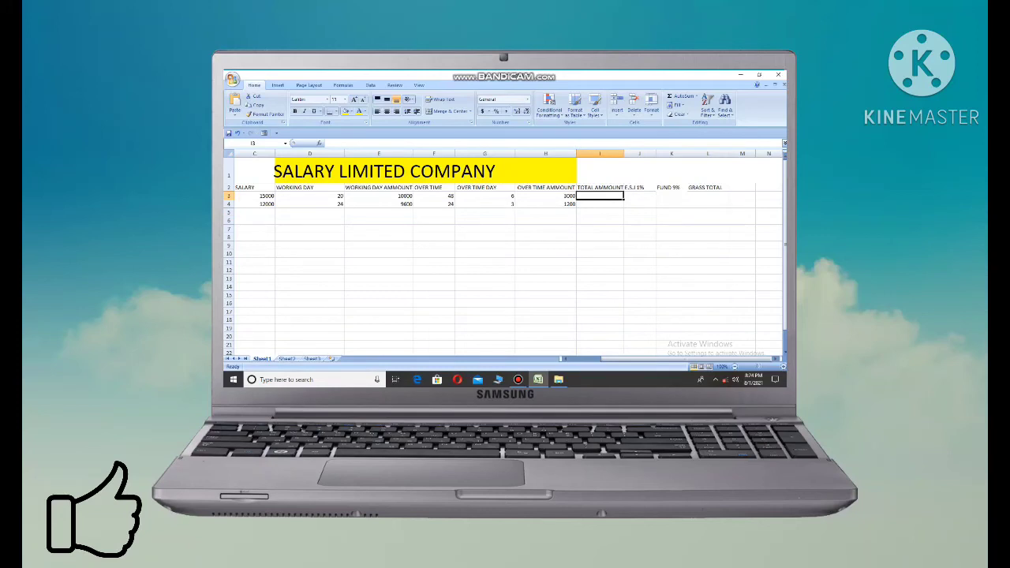
{"action": "type", "text": "=("}
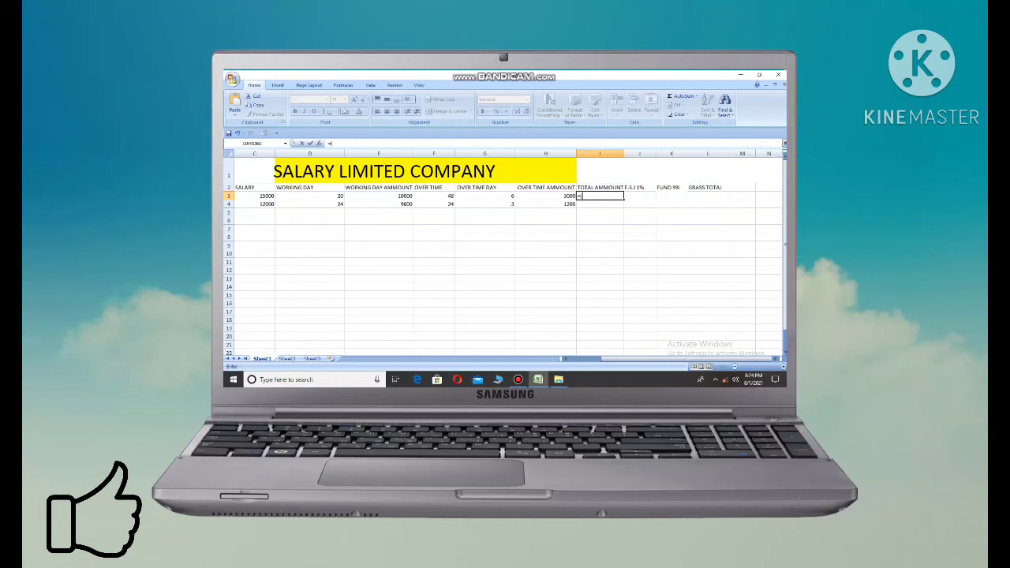
{"action": "type", "text": "E3"}
{"action": "type", "text": "+"}
{"action": "type", "text": "H3"}
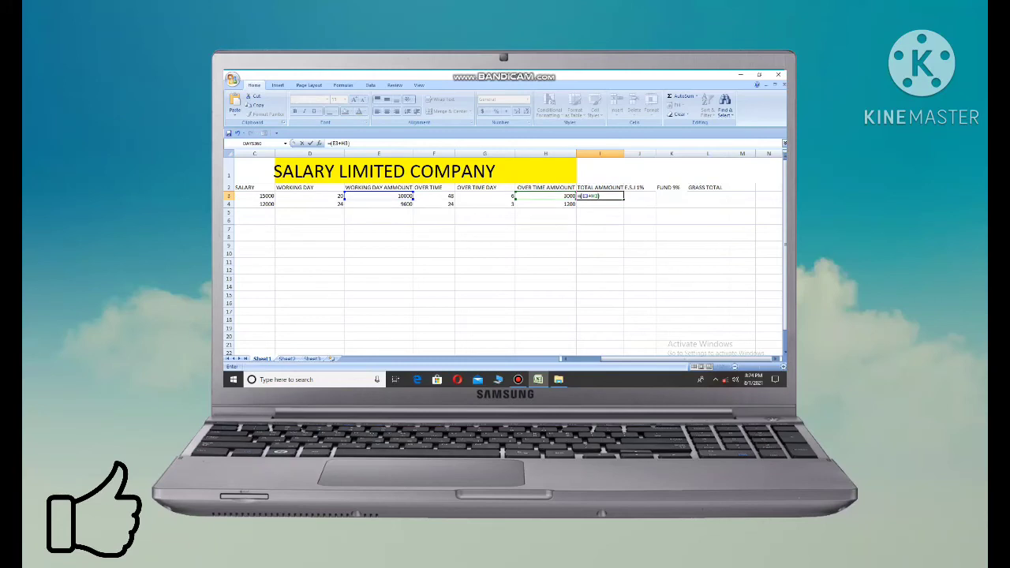
{"action": "key", "text": "Return"}
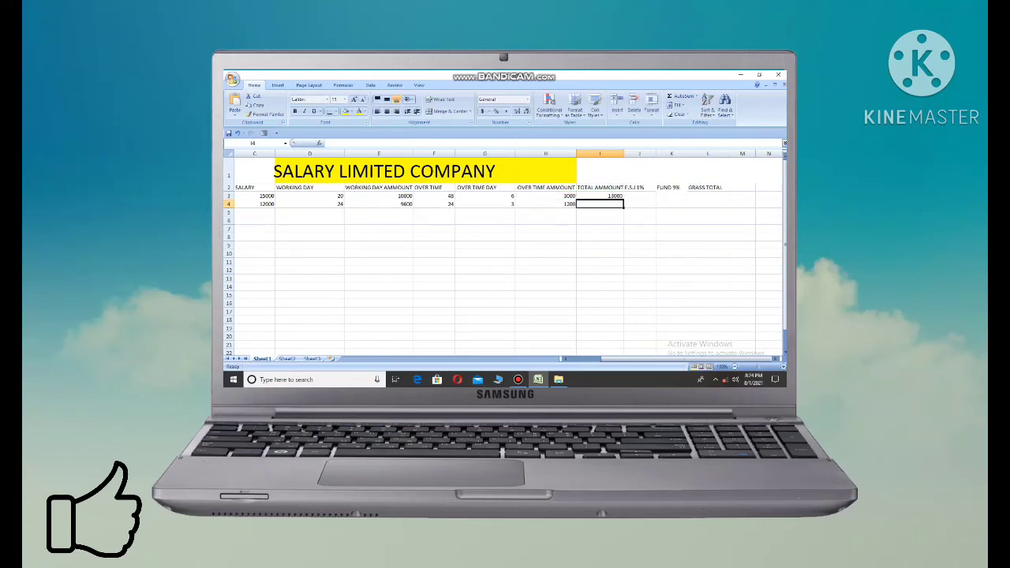
Step: Enter =(E4+H4) in I4 for the second employee's total amount, giving 10800
{"action": "type", "text": "="}
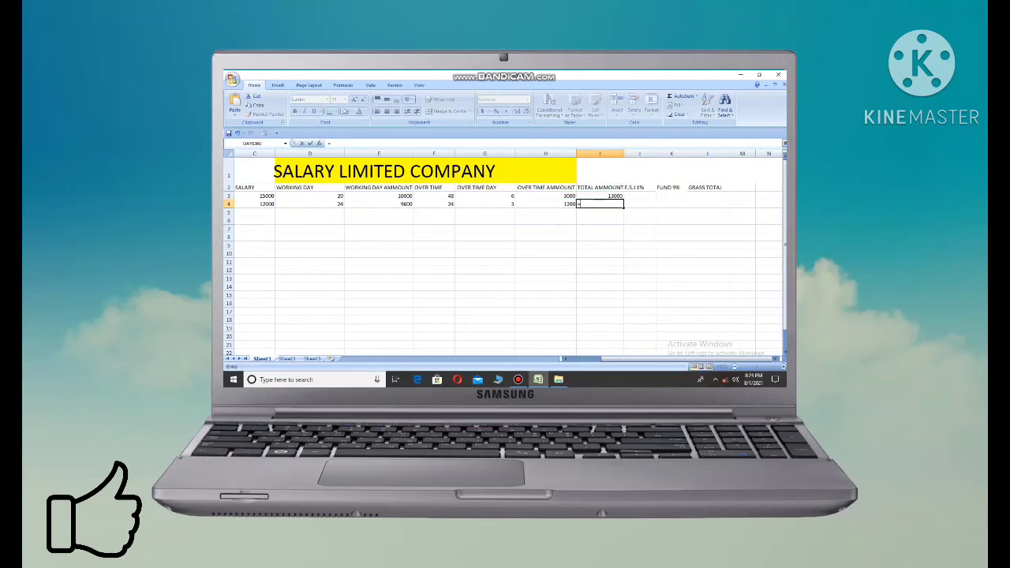
{"action": "type", "text": "("}
{"action": "left_click", "coordinate": [379, 204]}
{"action": "type", "text": "+H"}
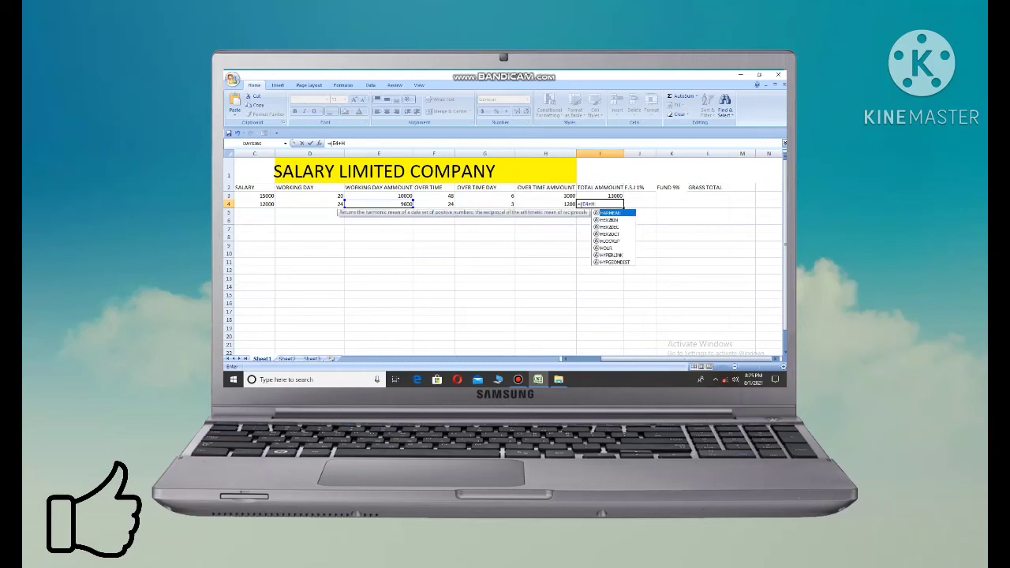
{"action": "type", "text": "3"}
{"action": "key", "text": "BackSpace"}
{"action": "type", "text": "4"}
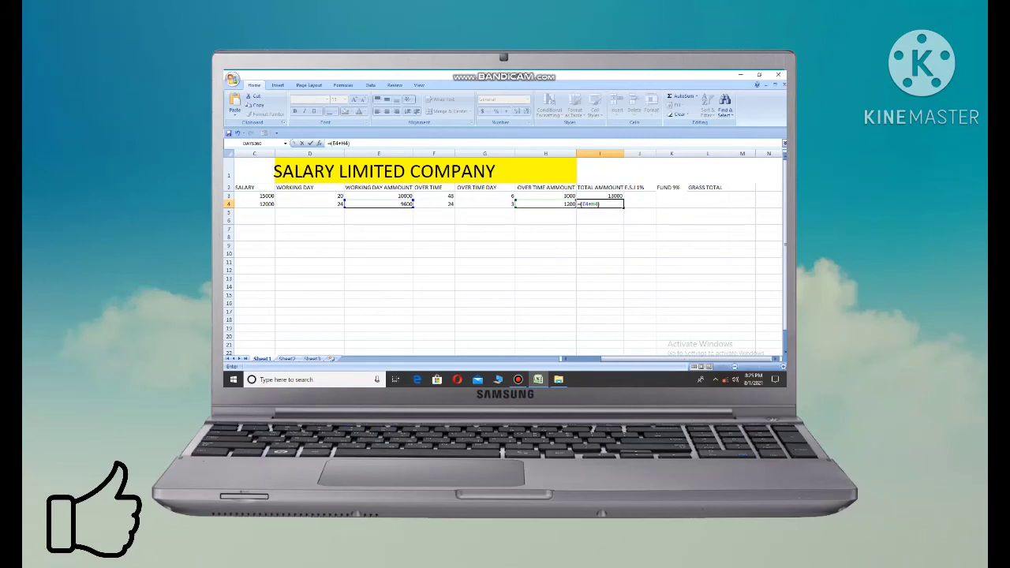
{"action": "key", "text": "Return"}
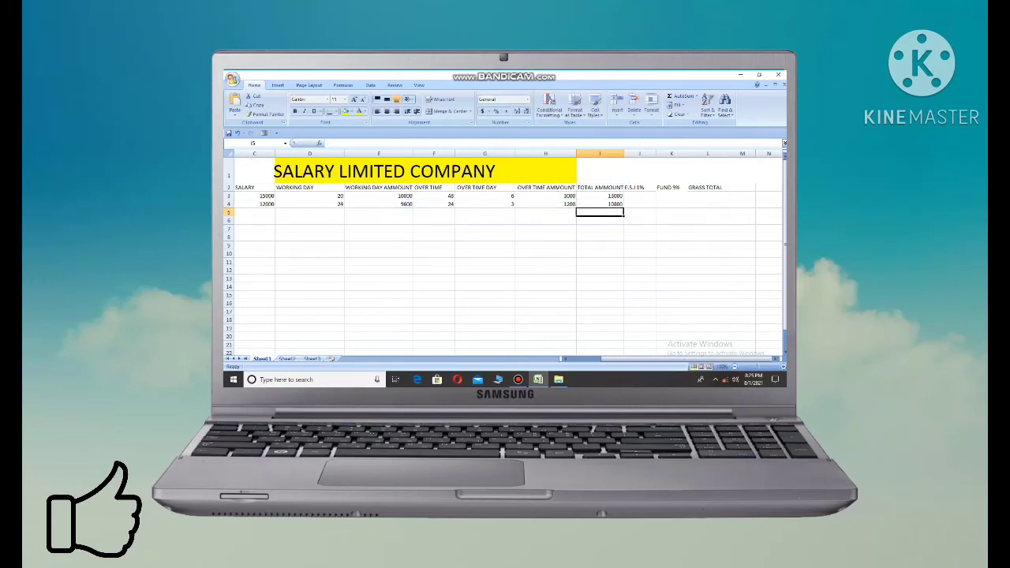
{"action": "left_click", "coordinate": [600, 204]}
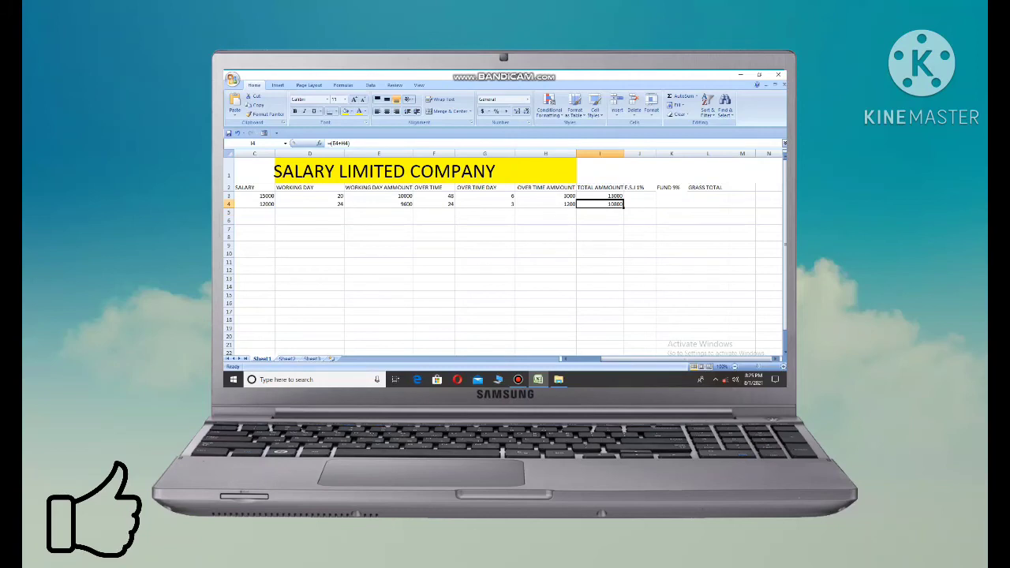
Step: Enter ESI formulas =(E3*1%) in J3 and =(E4*1%) in J4, giving 100 and 96
{"action": "left_click", "coordinate": [639, 195]}
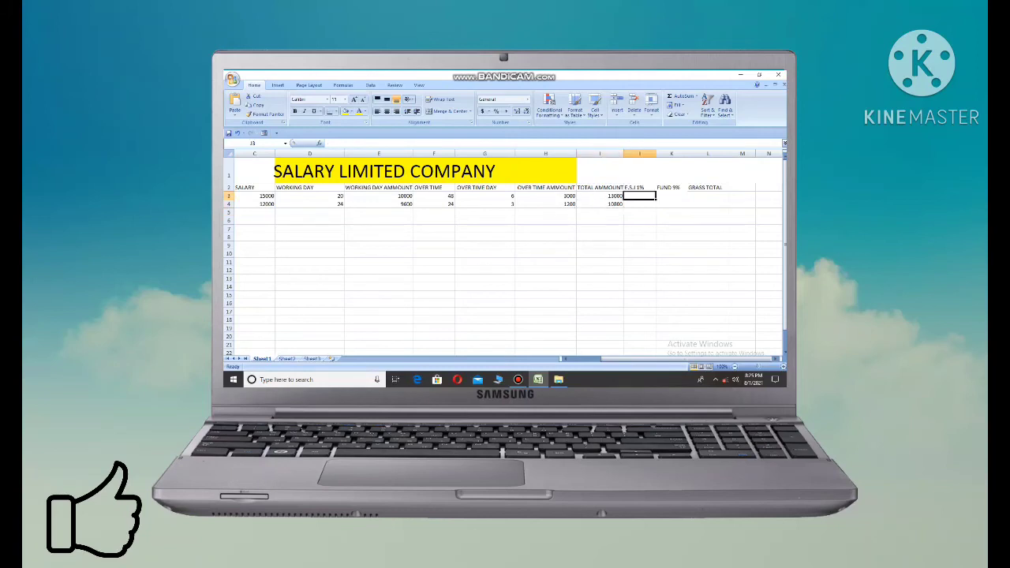
{"action": "type", "text": "="}
{"action": "type", "text": "("}
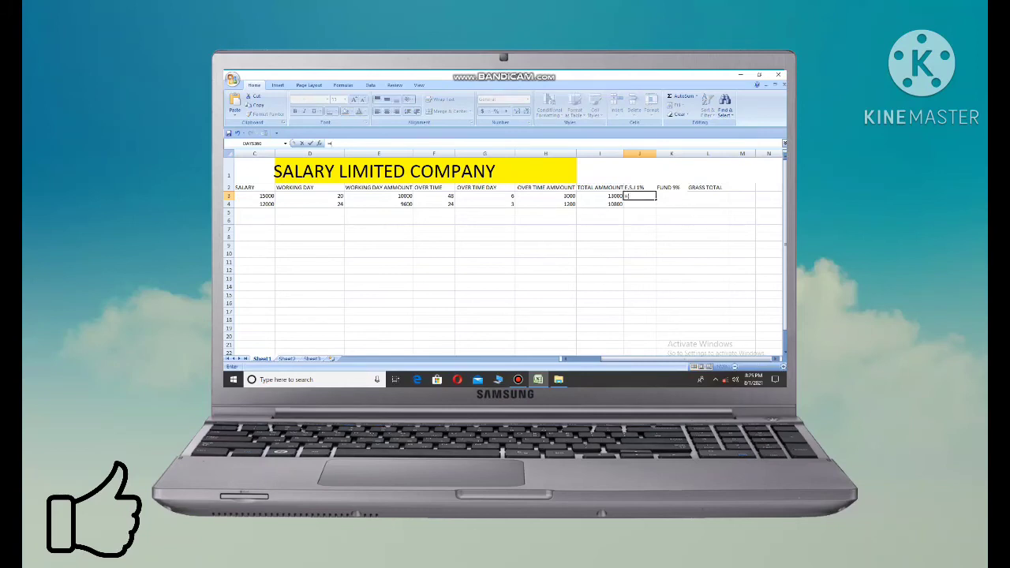
{"action": "type", "text": "E"}
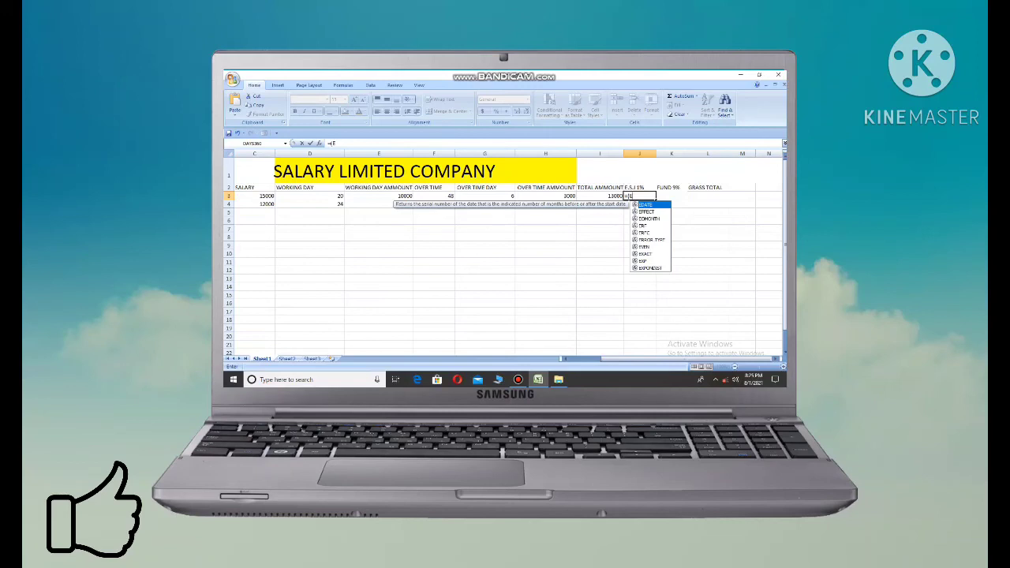
{"action": "type", "text": "3*1"}
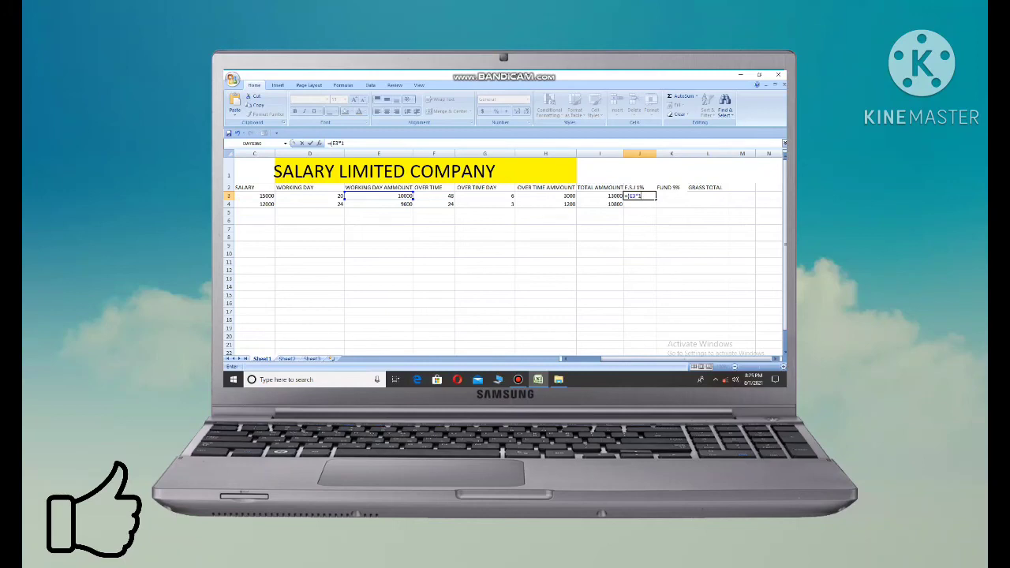
{"action": "type", "text": "%"}
{"action": "key", "text": "Return"}
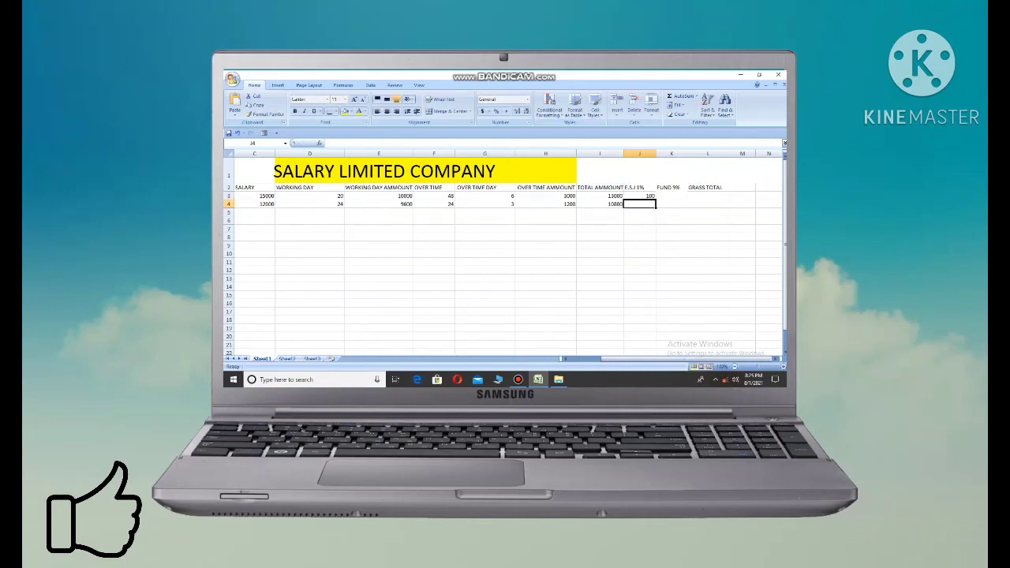
{"action": "type", "text": "="}
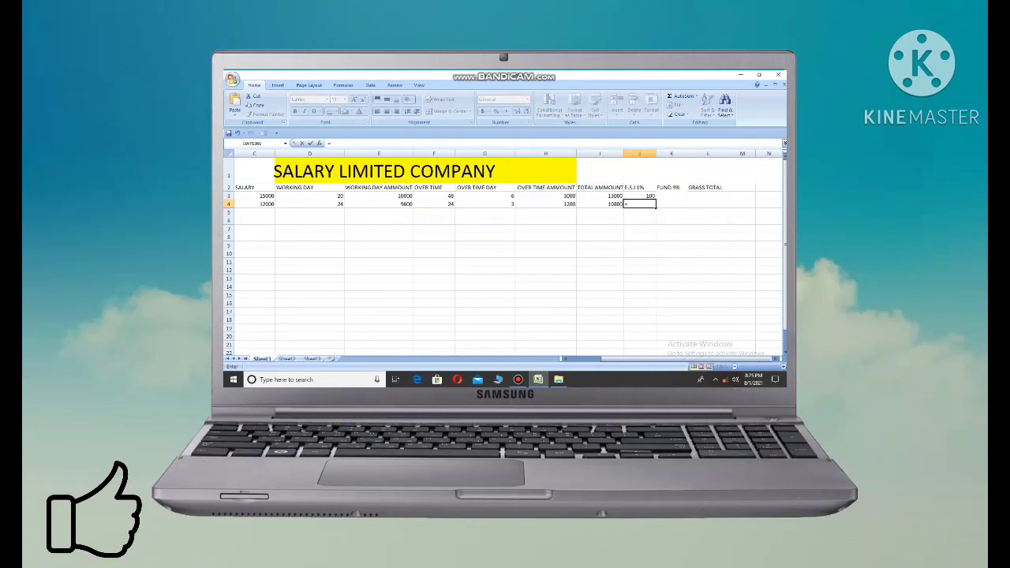
{"action": "type", "text": "("}
{"action": "type", "text": "E"}
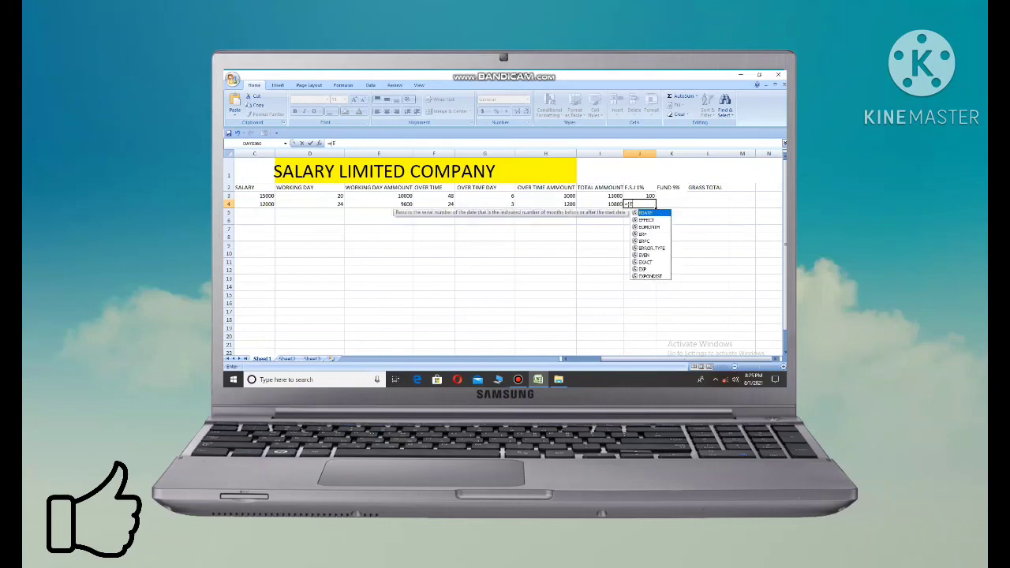
{"action": "type", "text": "4"}
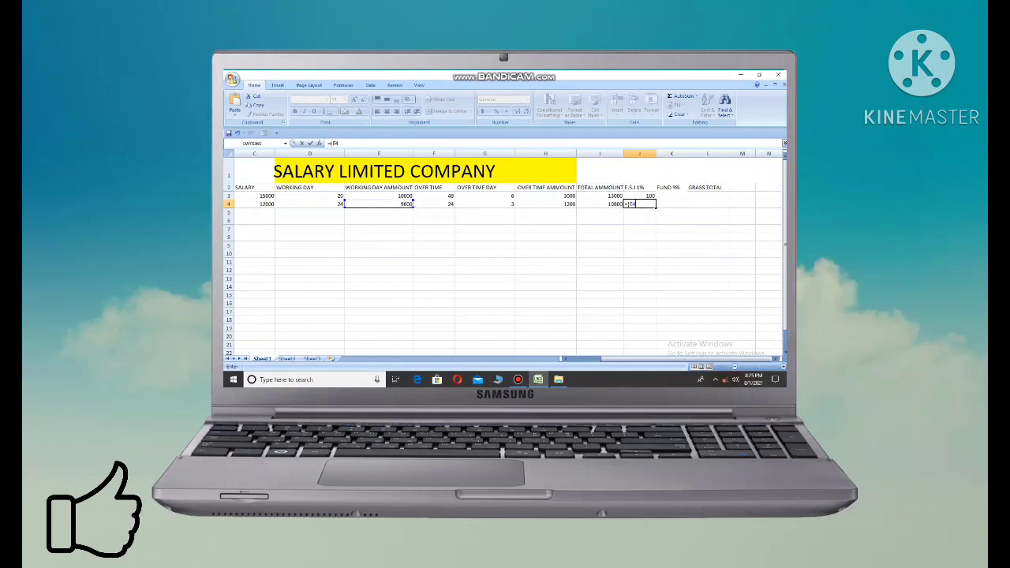
{"action": "type", "text": "*"}
{"action": "type", "text": "1"}
{"action": "type", "text": "%"}
{"action": "key", "text": "Return"}
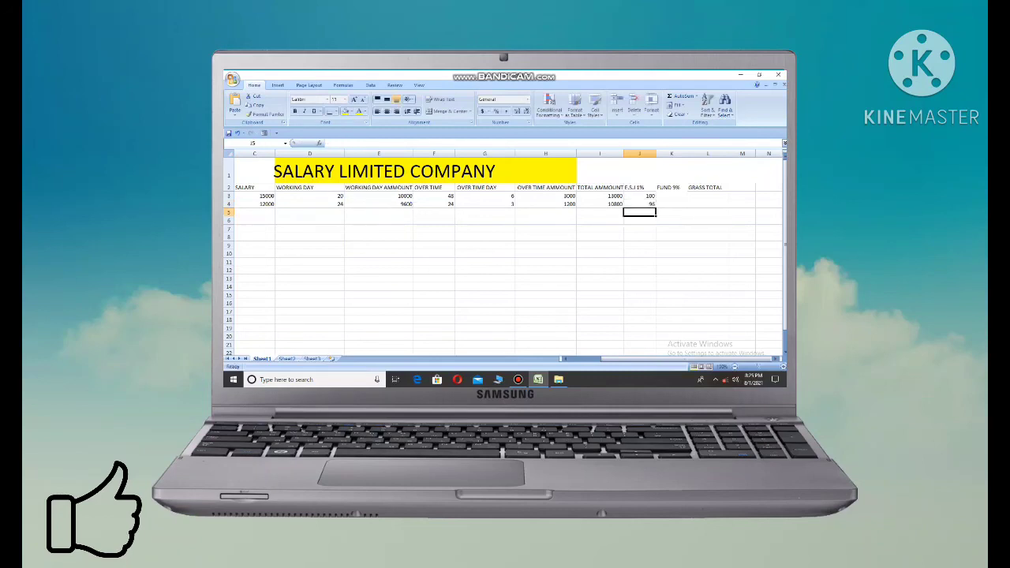
{"action": "left_click", "coordinate": [671, 196]}
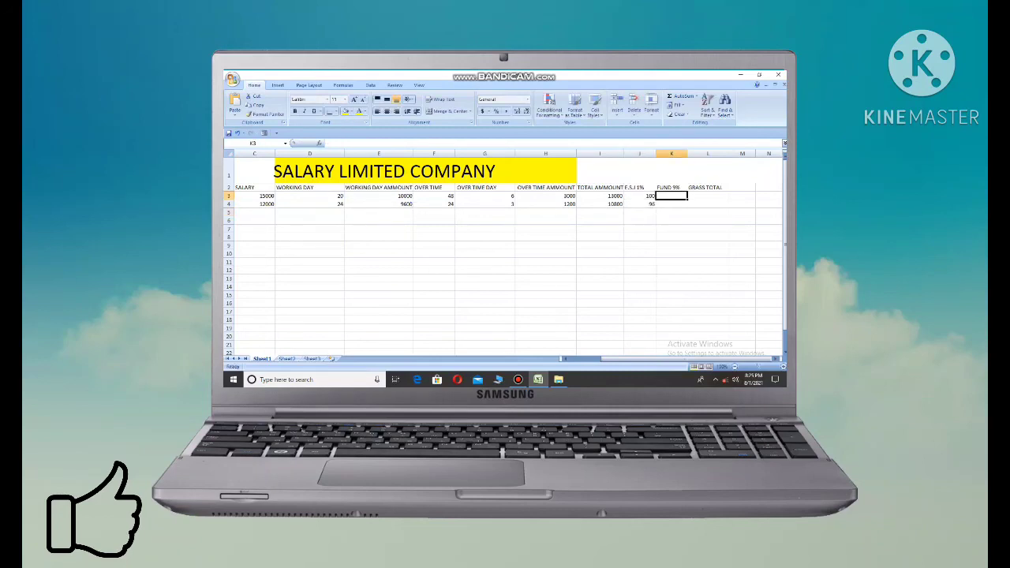
Step: Enter fund formulas =(E3*9%) in K3 and =(E4*9%) in K4, giving 900 and 864
{"action": "type", "text": "="}
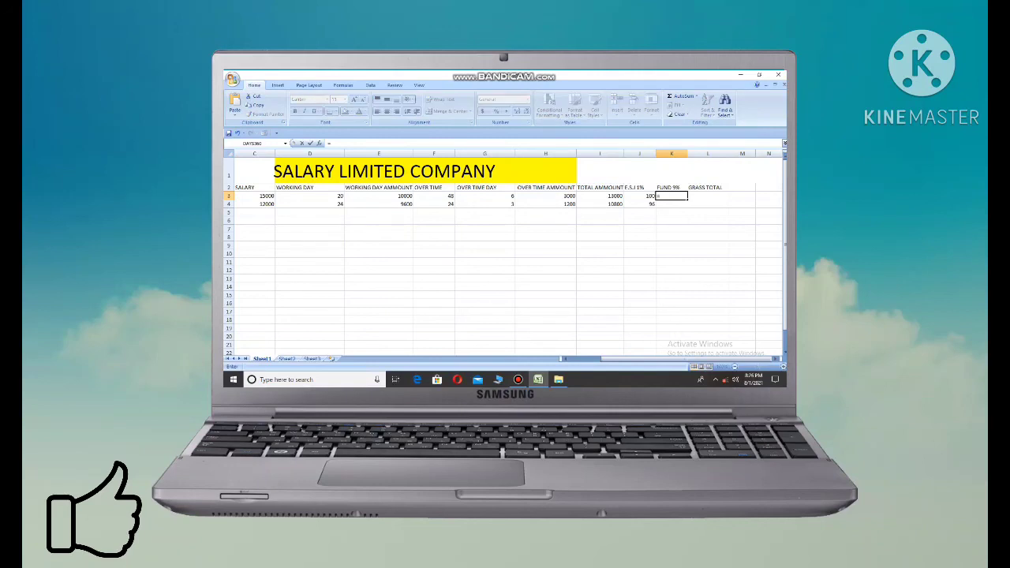
{"action": "type", "text": "("}
{"action": "type", "text": "E4"}
{"action": "key", "text": "BackSpace"}
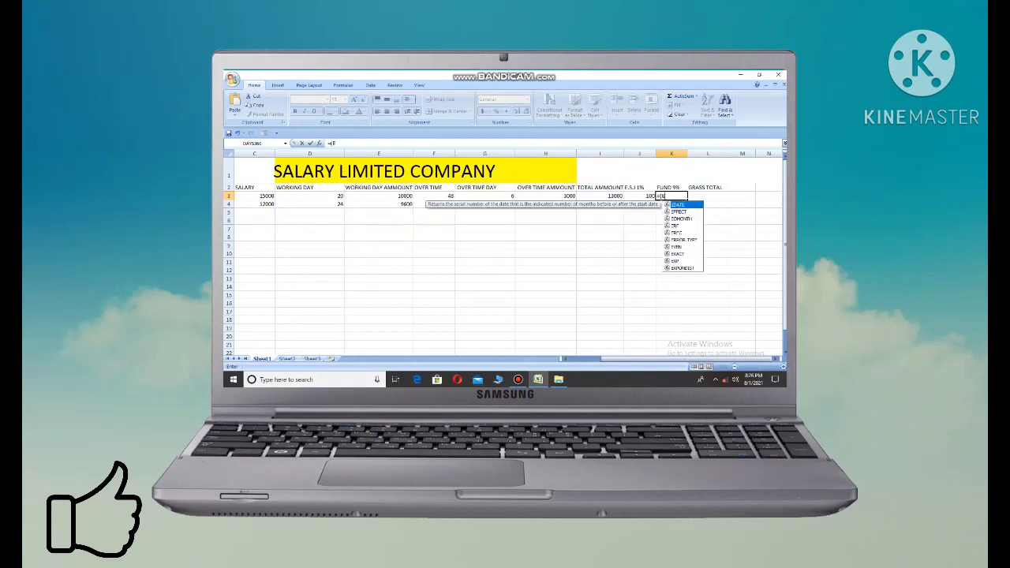
{"action": "type", "text": "3"}
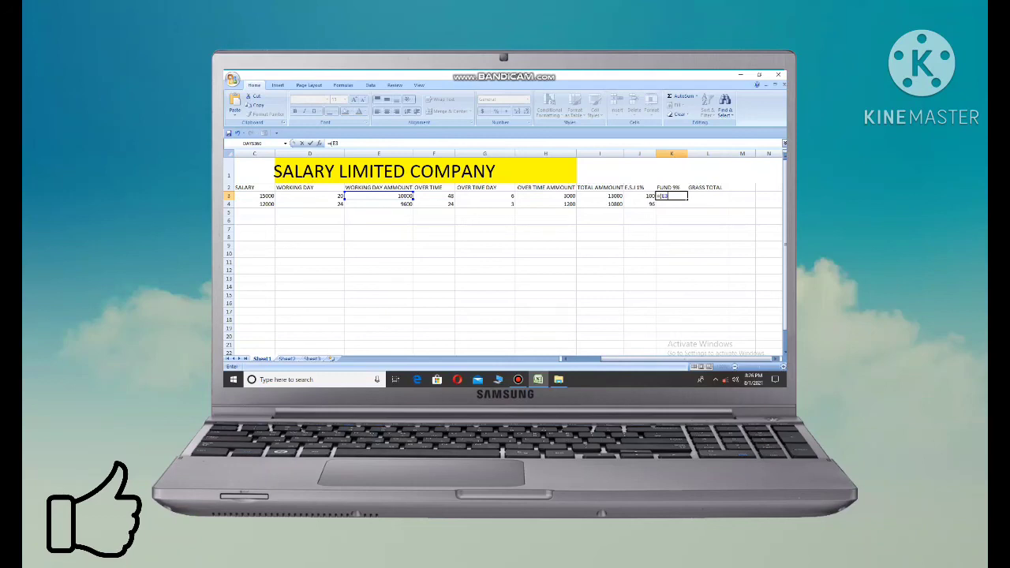
{"action": "type", "text": "*"}
{"action": "type", "text": "%"}
{"action": "key", "text": "Return"}
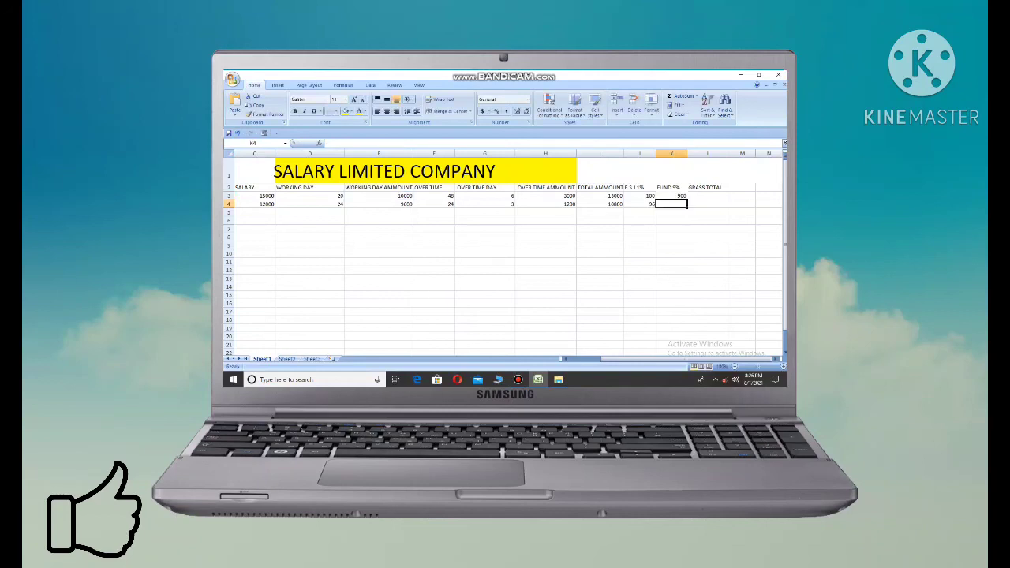
{"action": "type", "text": "="}
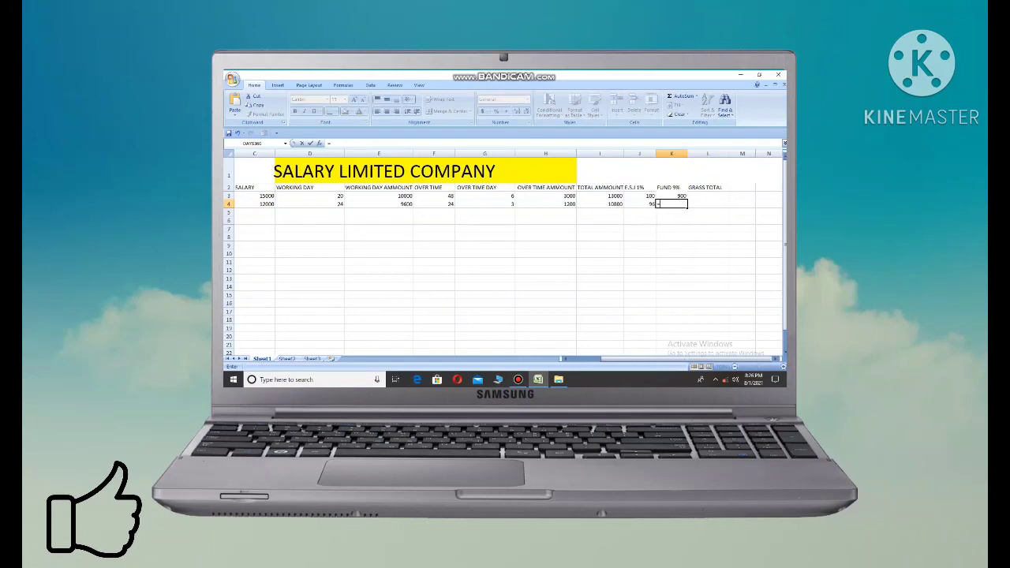
{"action": "type", "text": "("}
{"action": "type", "text": "E4*9"}
{"action": "type", "text": "%"}
{"action": "key", "text": "Return"}
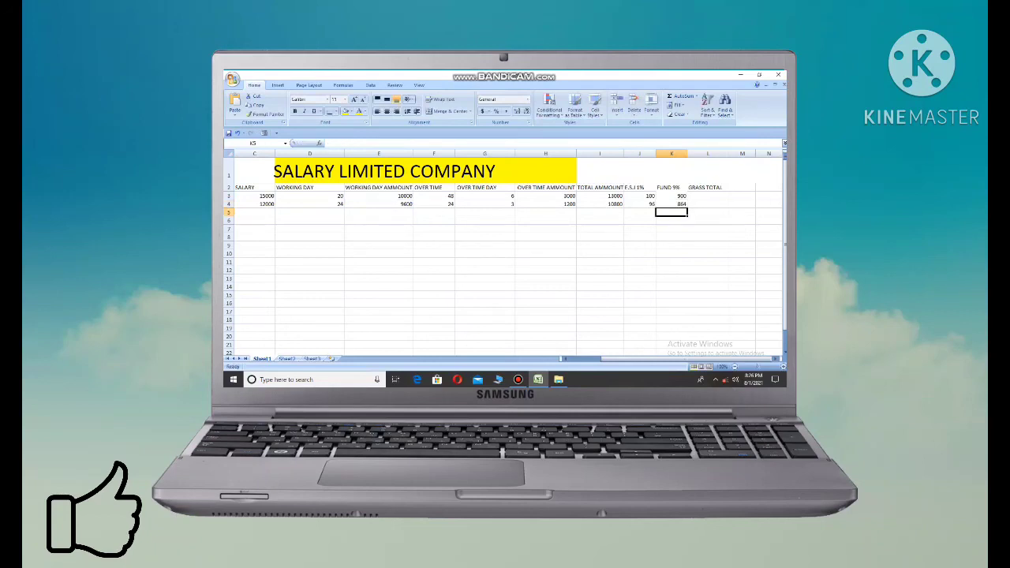
{"action": "left_click", "coordinate": [708, 196]}
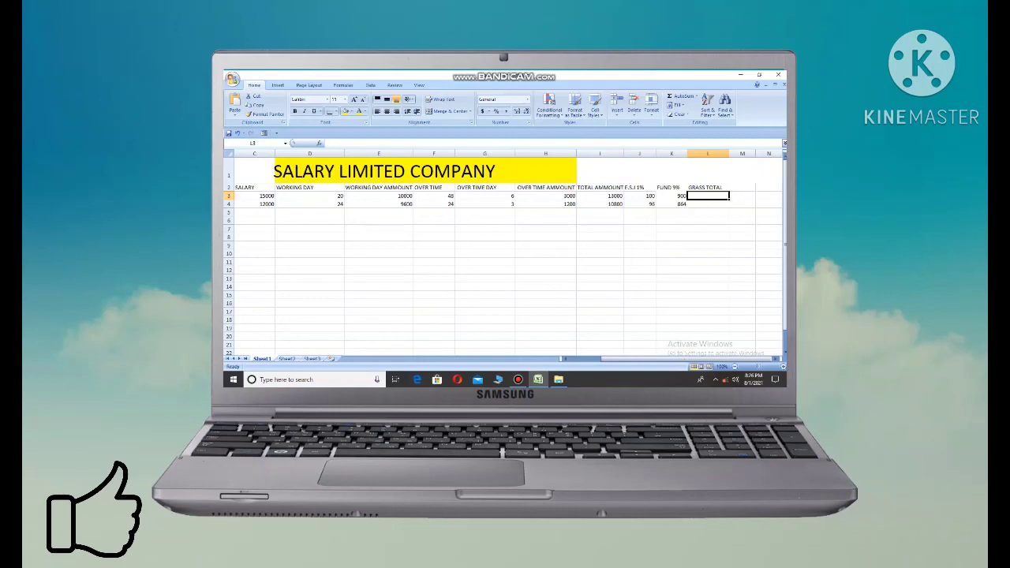
Step: Enter gross totals I3-J3-K3 in L3 and =I4-J4-K4 in L4, giving 12000 and 9840
{"action": "type", "text": "=I"}
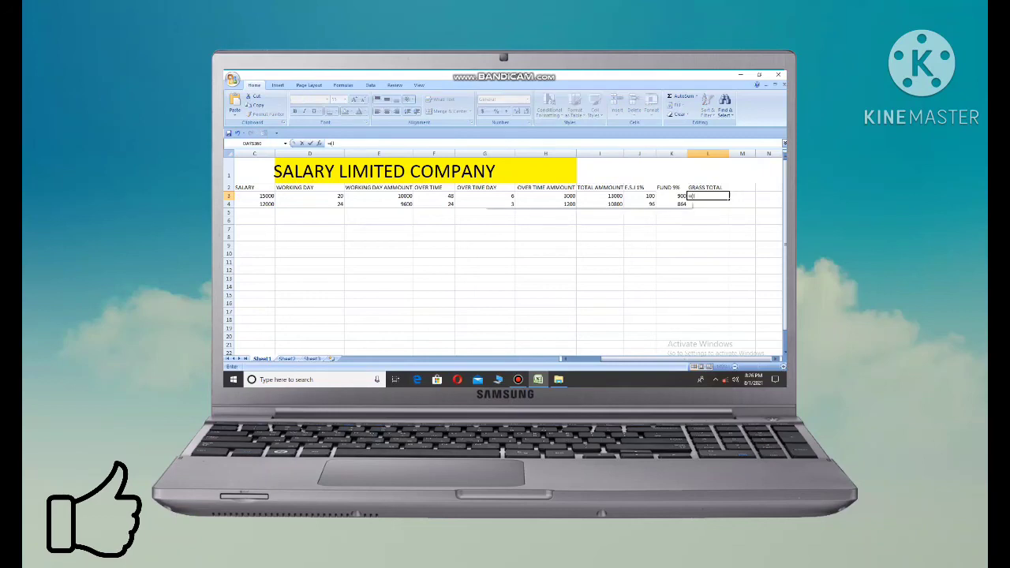
{"action": "left_click", "coordinate": [600, 196]}
{"action": "left_click", "coordinate": [639, 196]}
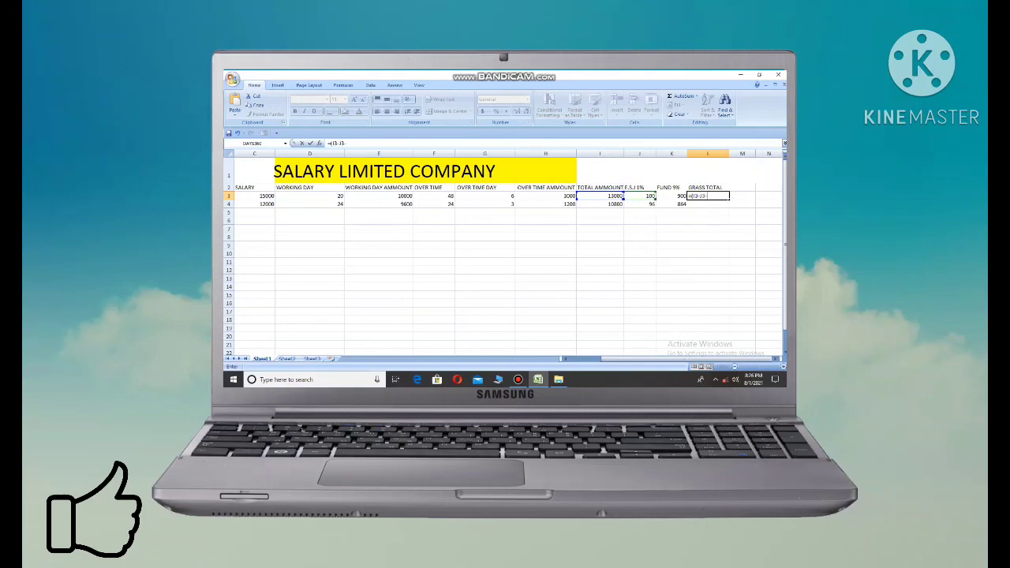
{"action": "left_click", "coordinate": [672, 196]}
{"action": "key", "text": "Return"}
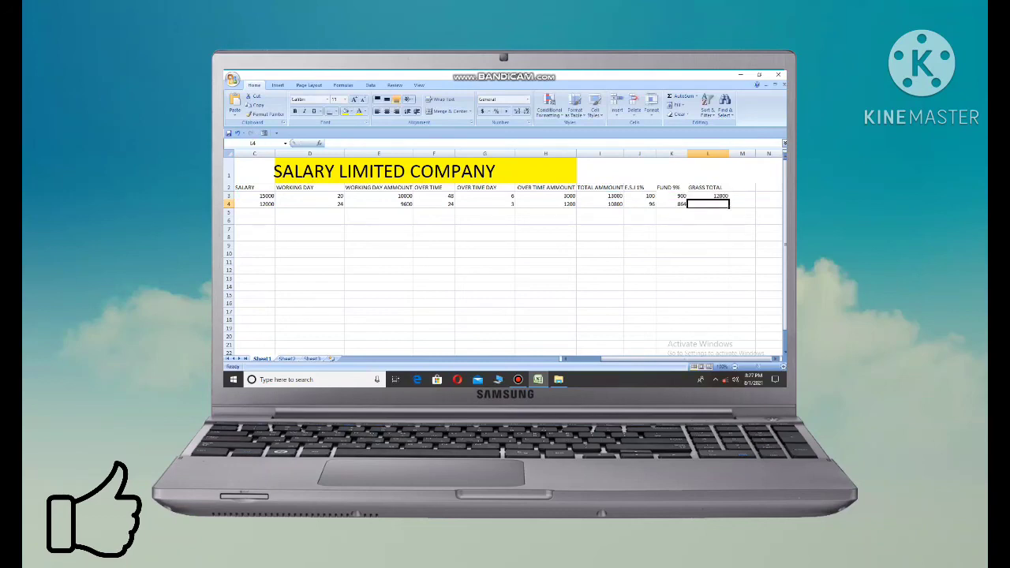
{"action": "type", "text": "="}
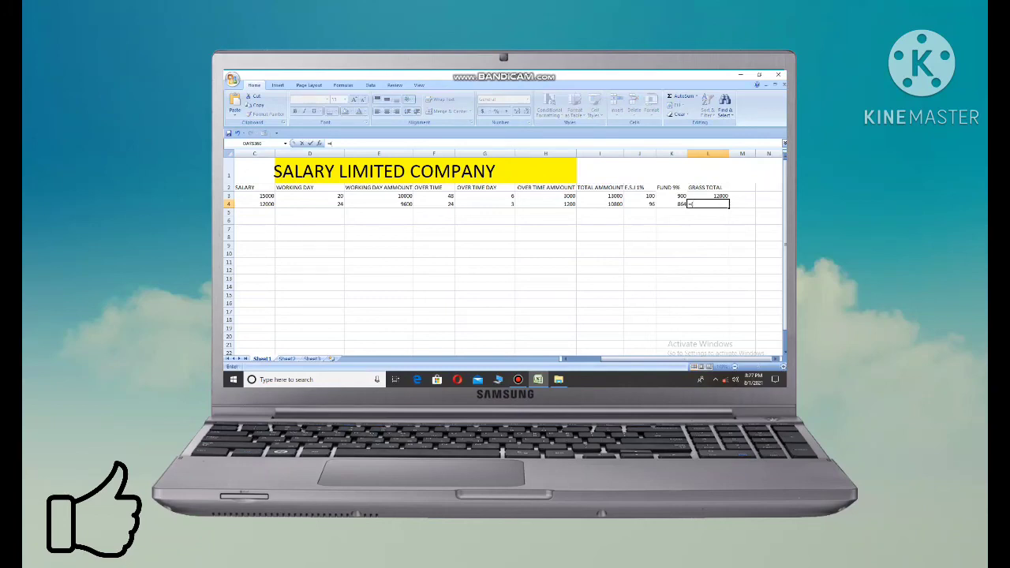
{"action": "type", "text": "I4-"}
{"action": "type", "text": "J4-"}
{"action": "type", "text": "K4"}
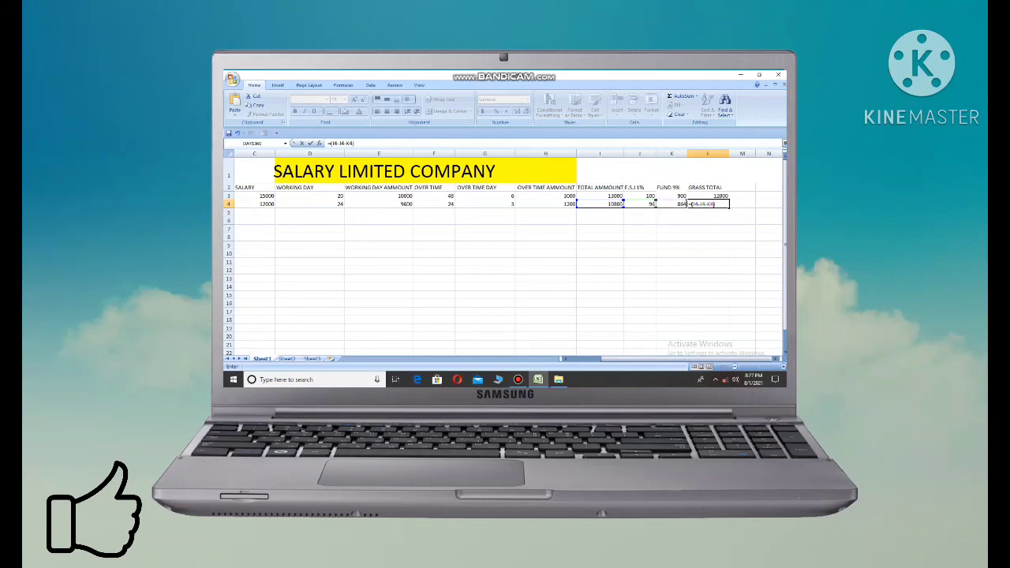
{"action": "key", "text": "Return"}
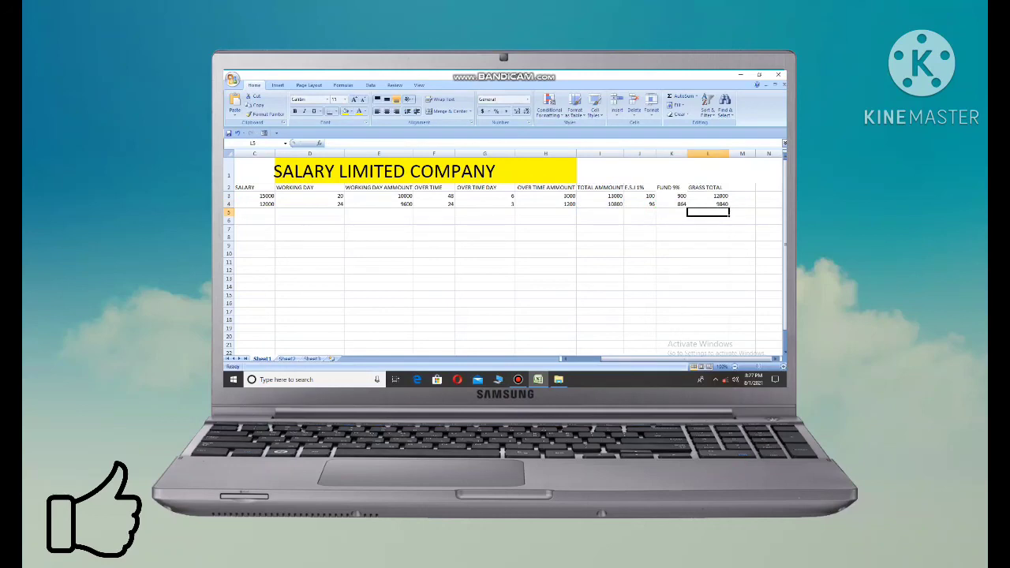